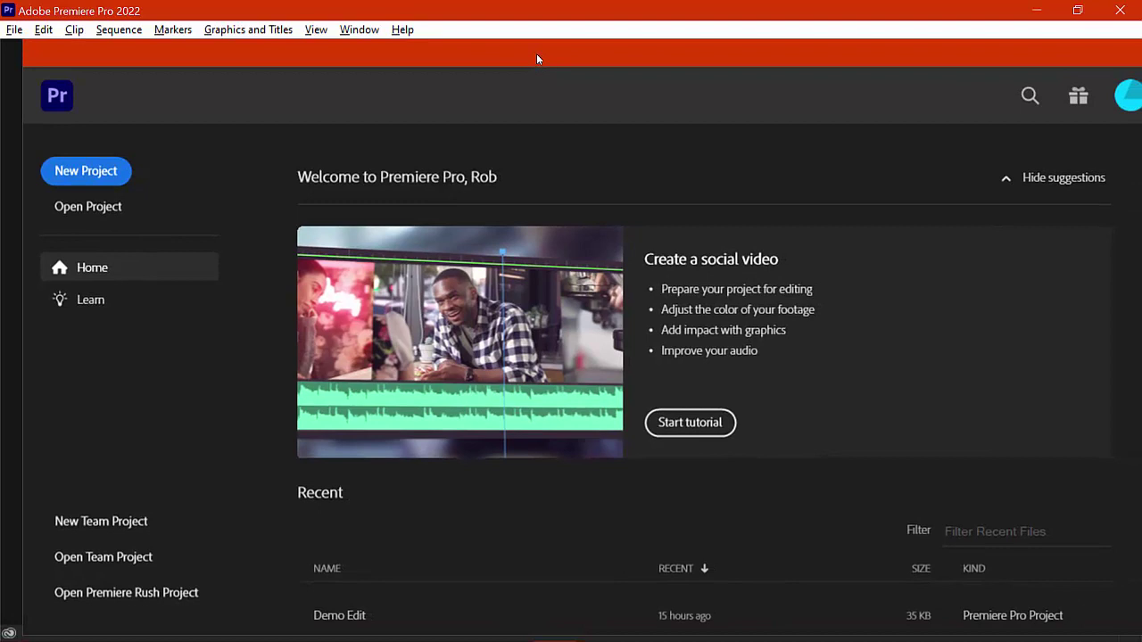
- Start a new project and name it Sports Med Demo
{"action": "scroll", "coordinate": [539, 207], "scroll_direction": "down", "scroll_amount": 8}
{"action": "scroll", "coordinate": [529, 225], "scroll_direction": "up", "scroll_amount": 8}
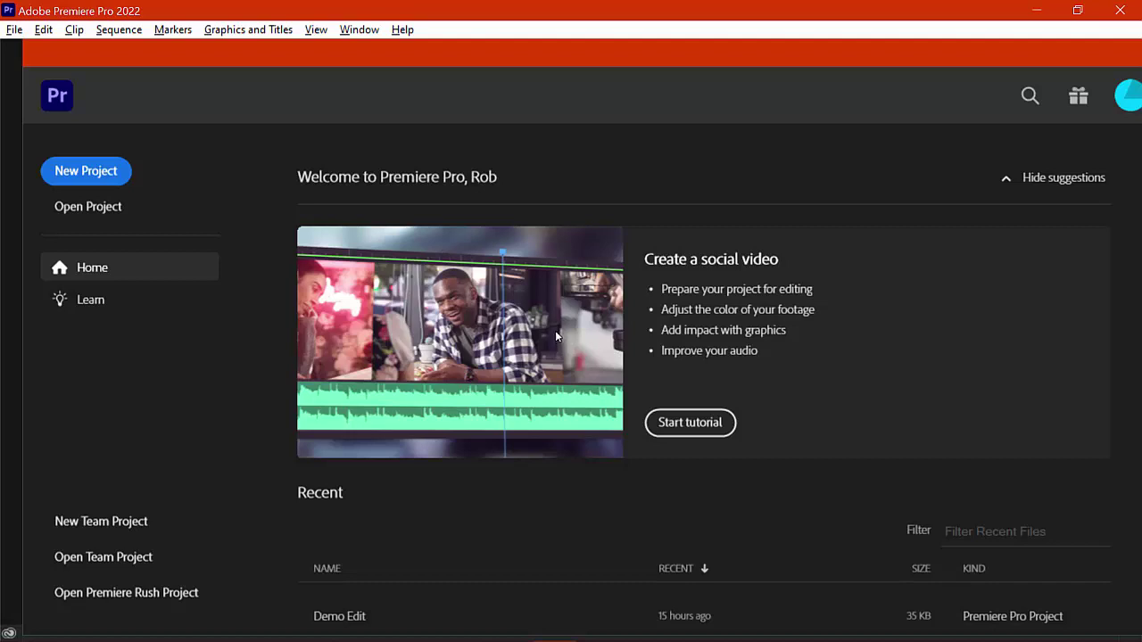
{"action": "left_click", "coordinate": [82, 176]}
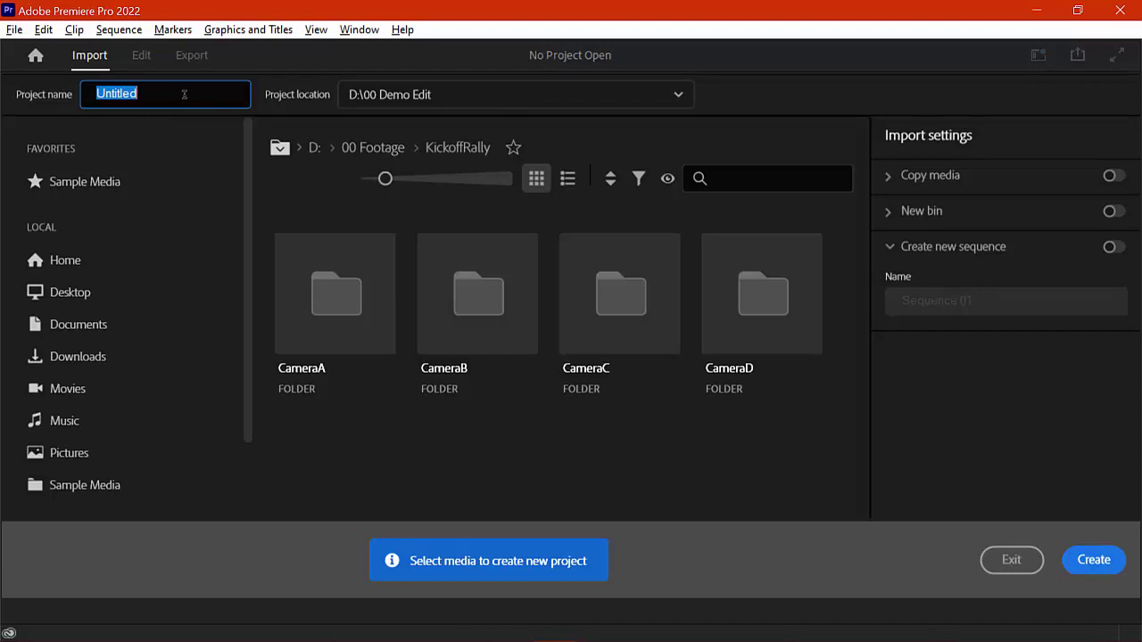
{"action": "type", "text": "Sportsd M"}
{"action": "key", "text": "BackSpace"}
{"action": "key", "text": "BackSpace"}
{"action": "key", "text": "BackSpace"}
{"action": "type", "text": "Med Demo"}
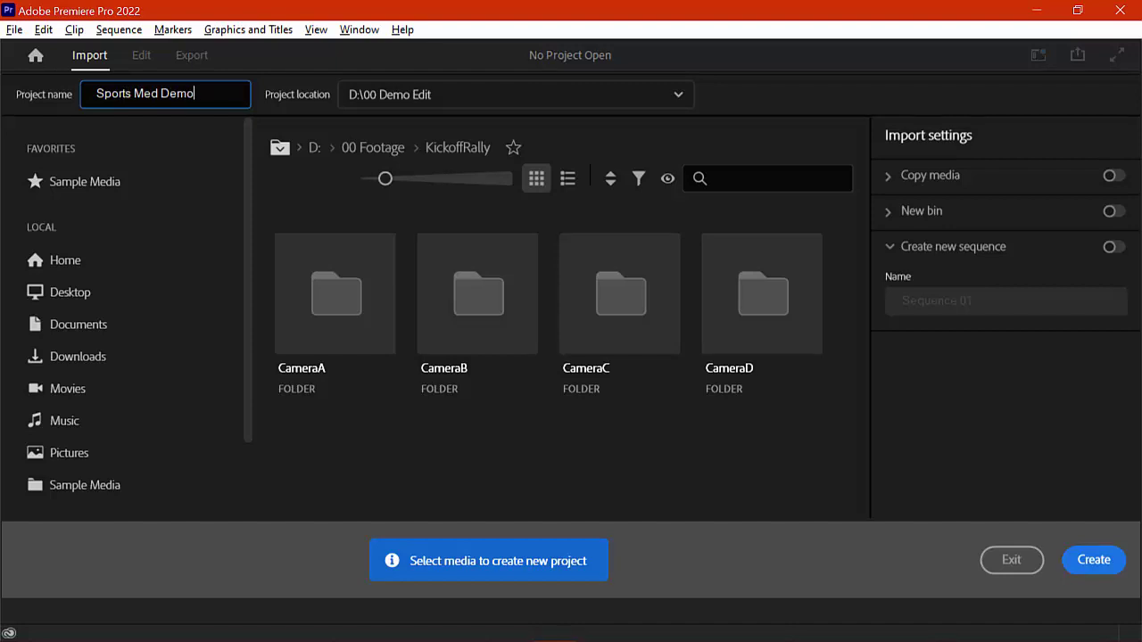
- Browse to the 00 Demo Edit folder on the My Passport (D:) drive and set it as the project location
{"action": "left_click", "coordinate": [642, 96]}
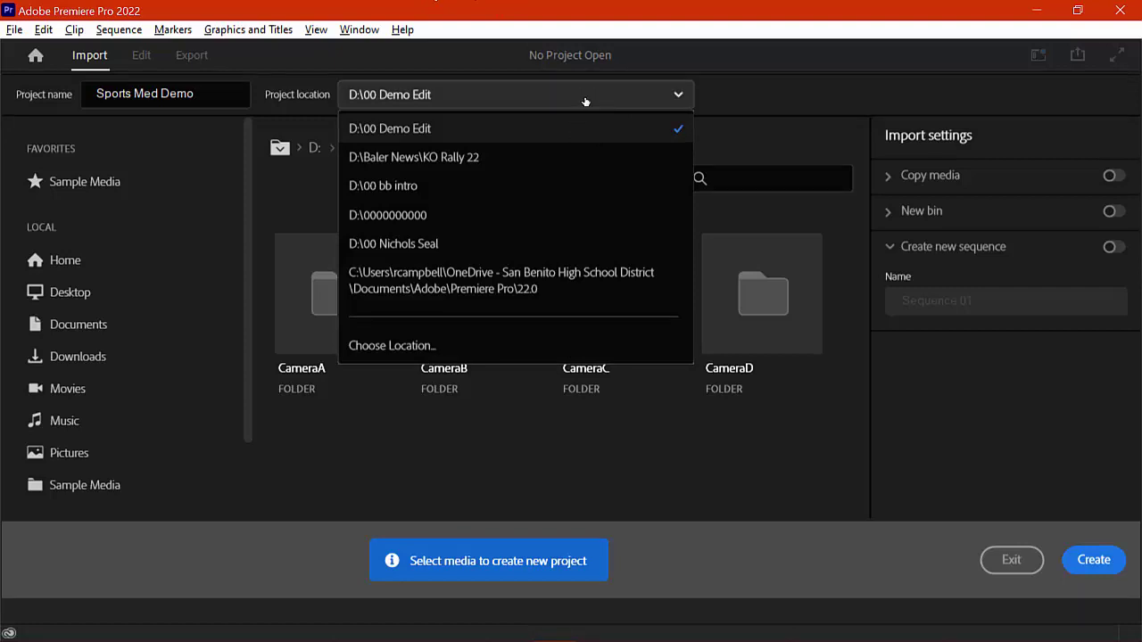
{"action": "left_click", "coordinate": [424, 345]}
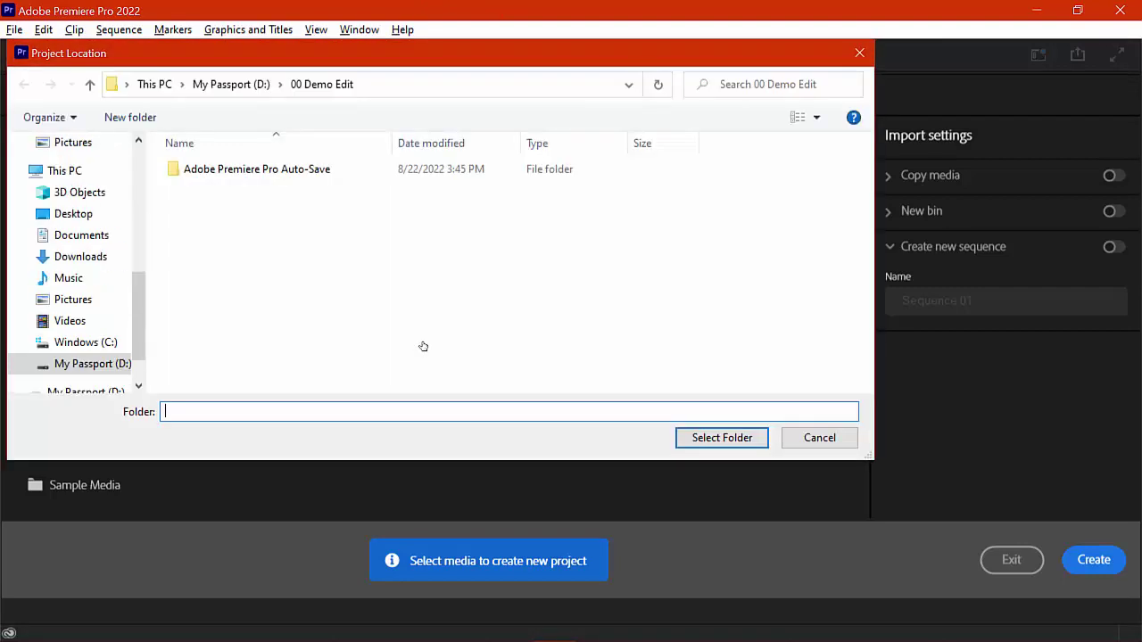
{"action": "left_click", "coordinate": [222, 85]}
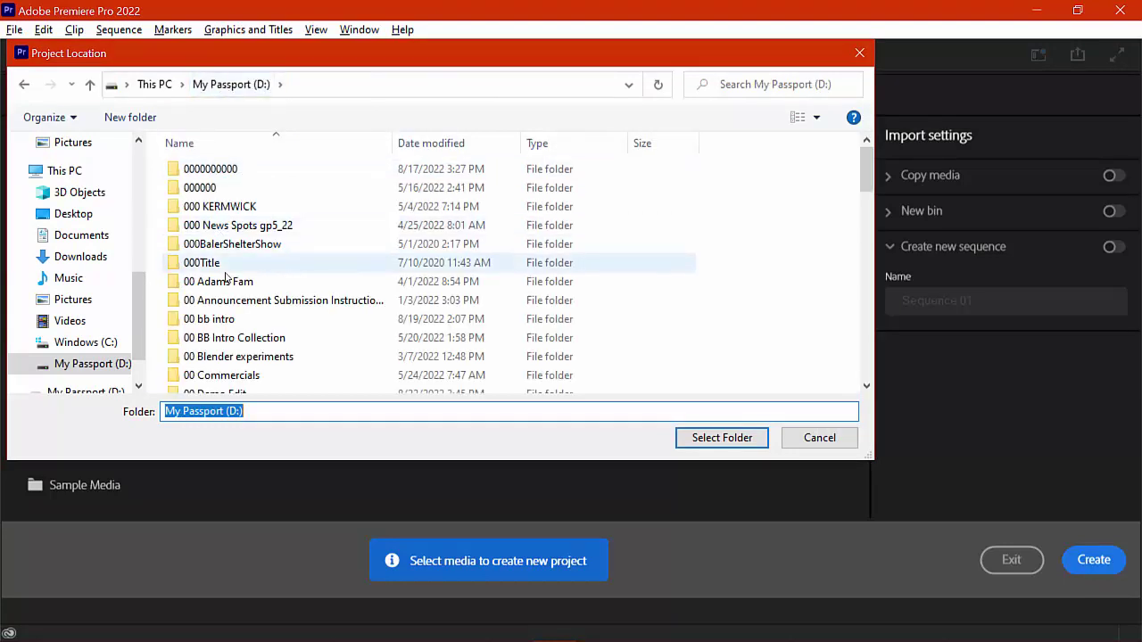
{"action": "scroll", "coordinate": [225, 260], "scroll_direction": "down", "scroll_amount": 2}
{"action": "double_click", "coordinate": [224, 290]}
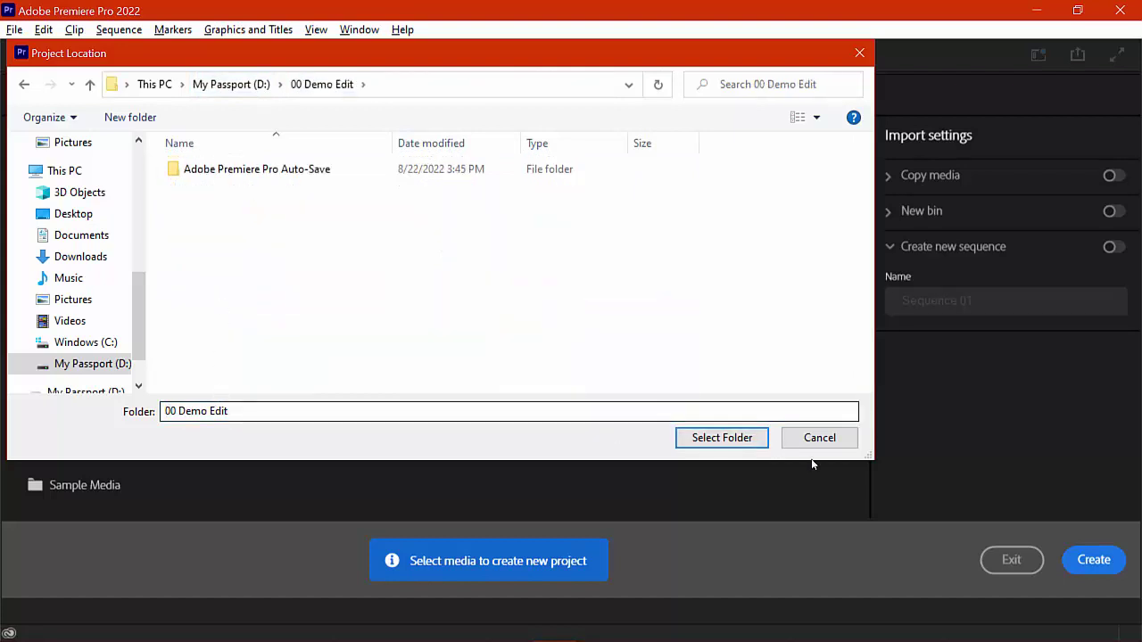
{"action": "left_click", "coordinate": [729, 439]}
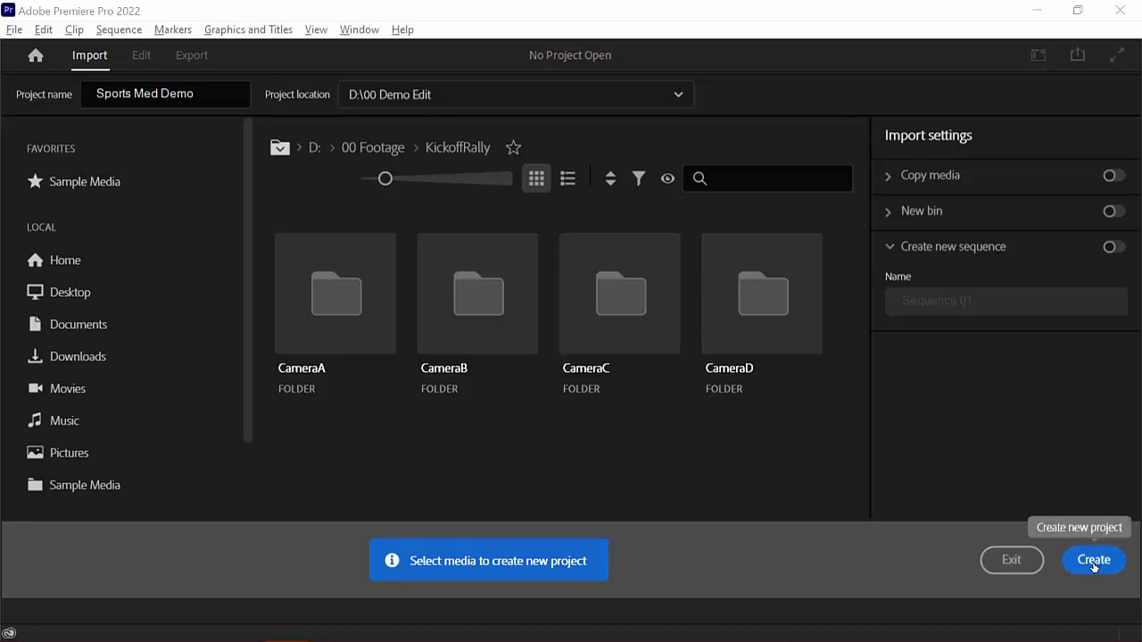
- Create the Sports Med Demo project without selecting any media
{"action": "left_click", "coordinate": [1094, 564]}
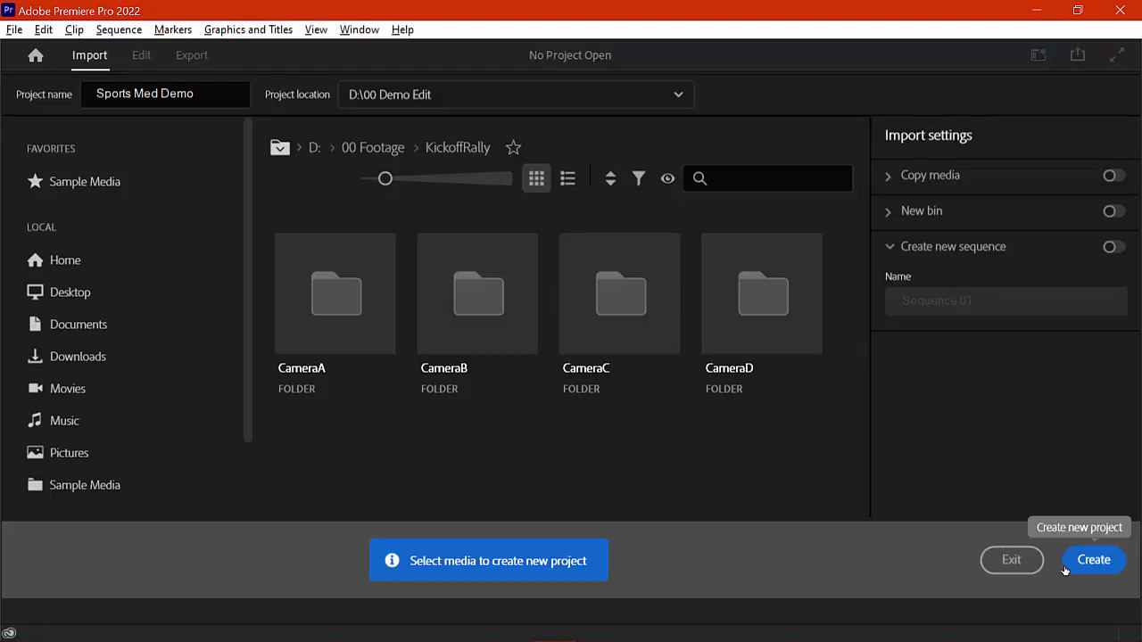
{"action": "left_click", "coordinate": [1087, 560]}
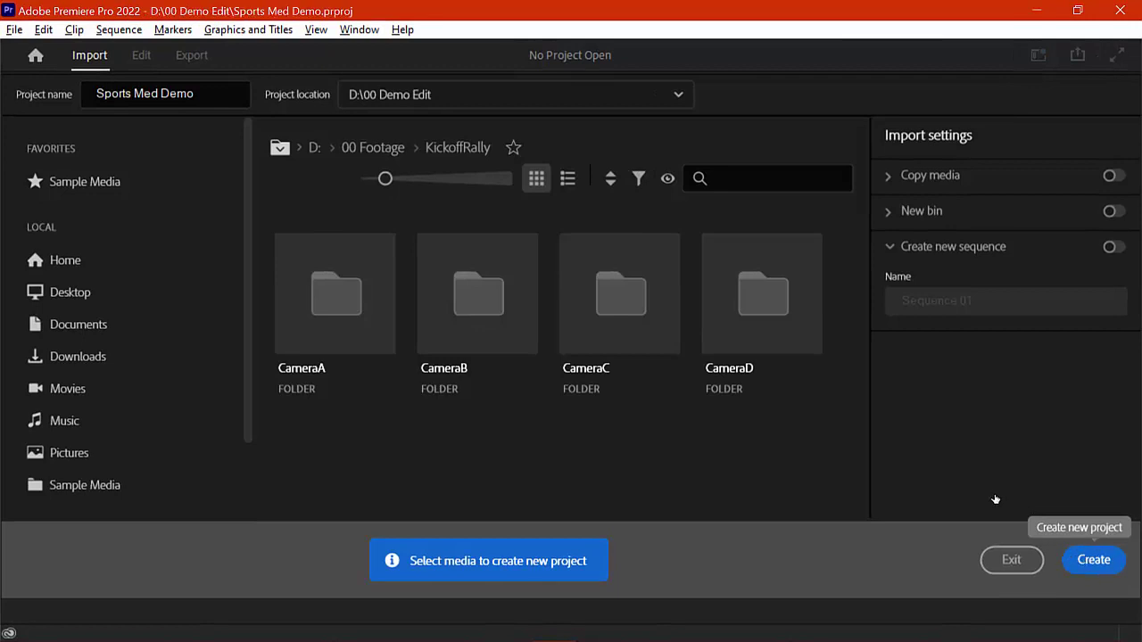
{"action": "left_click", "coordinate": [1087, 561]}
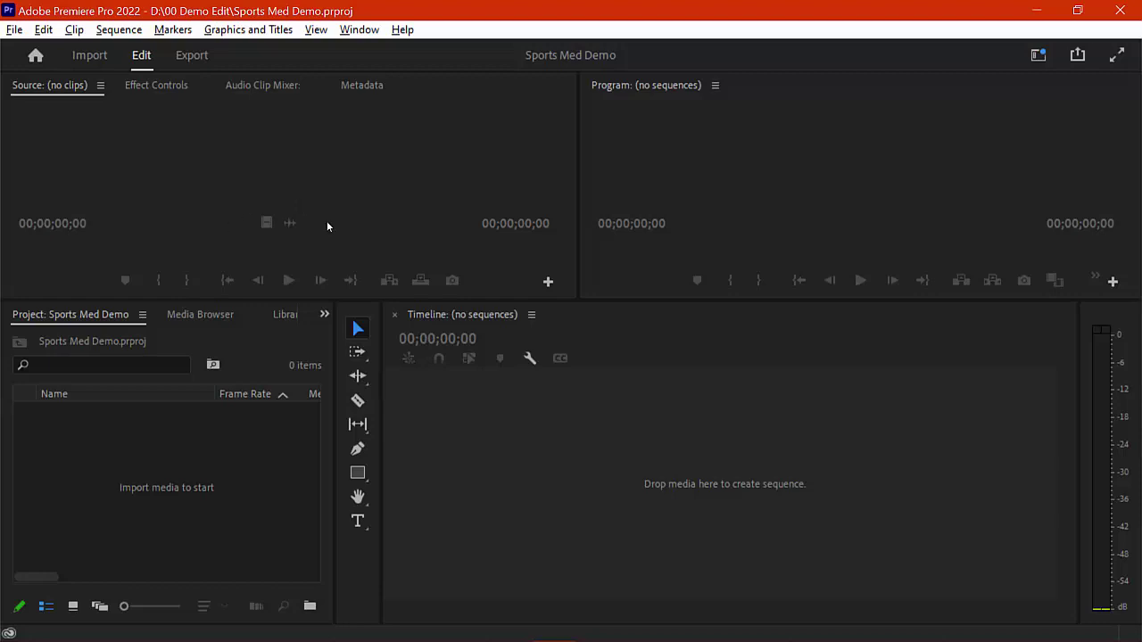
{"action": "left_click", "coordinate": [274, 314]}
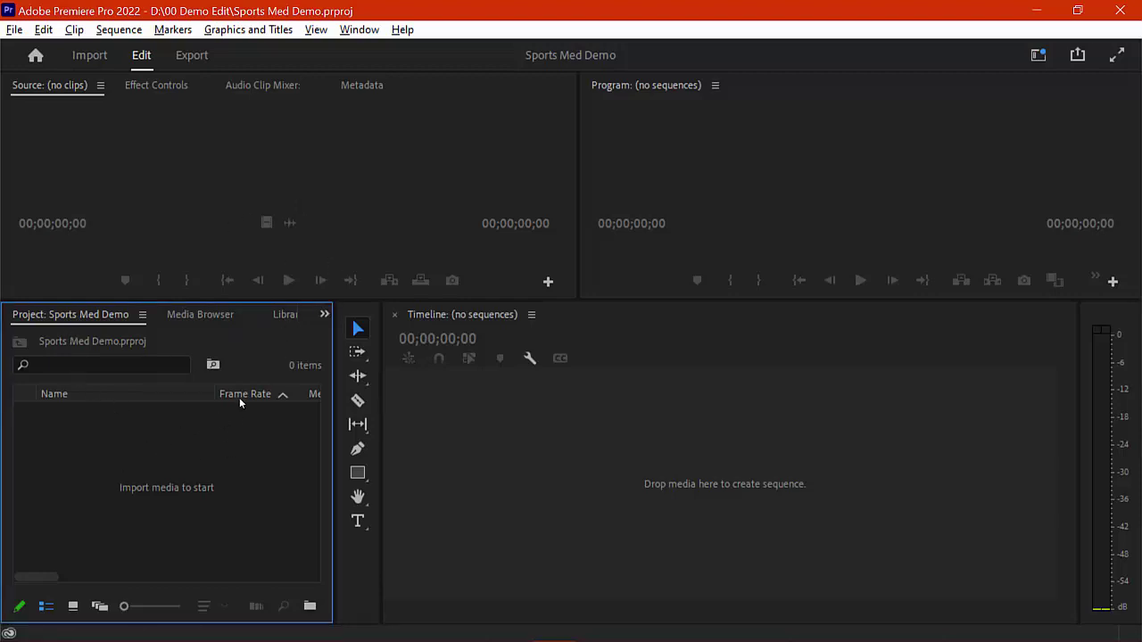
{"action": "left_click", "coordinate": [324, 316]}
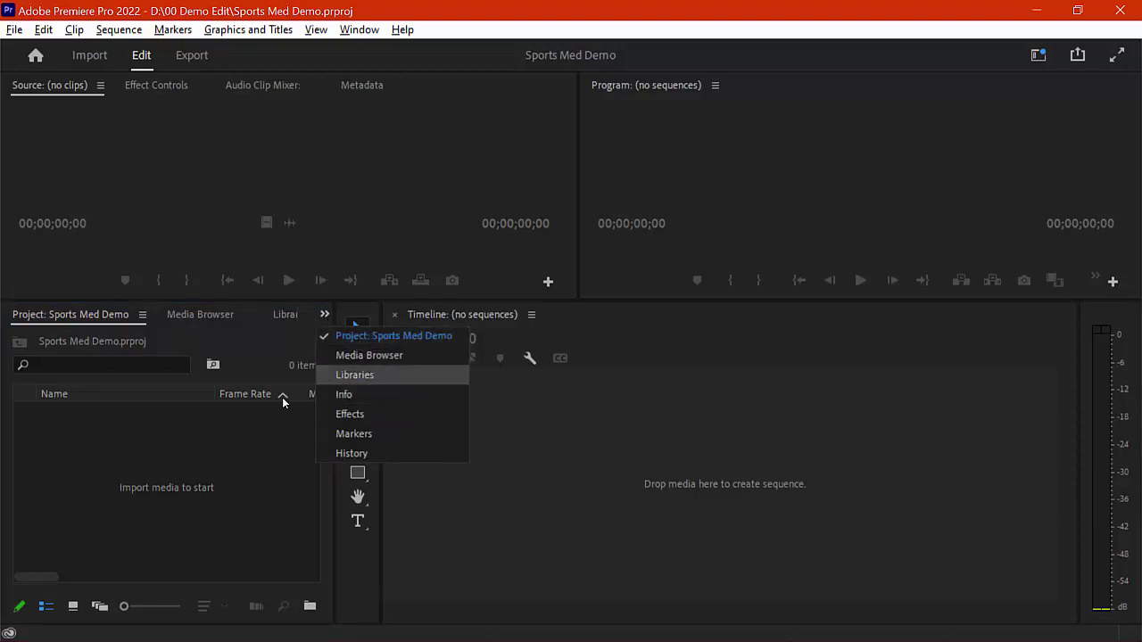
{"action": "left_click", "coordinate": [224, 456]}
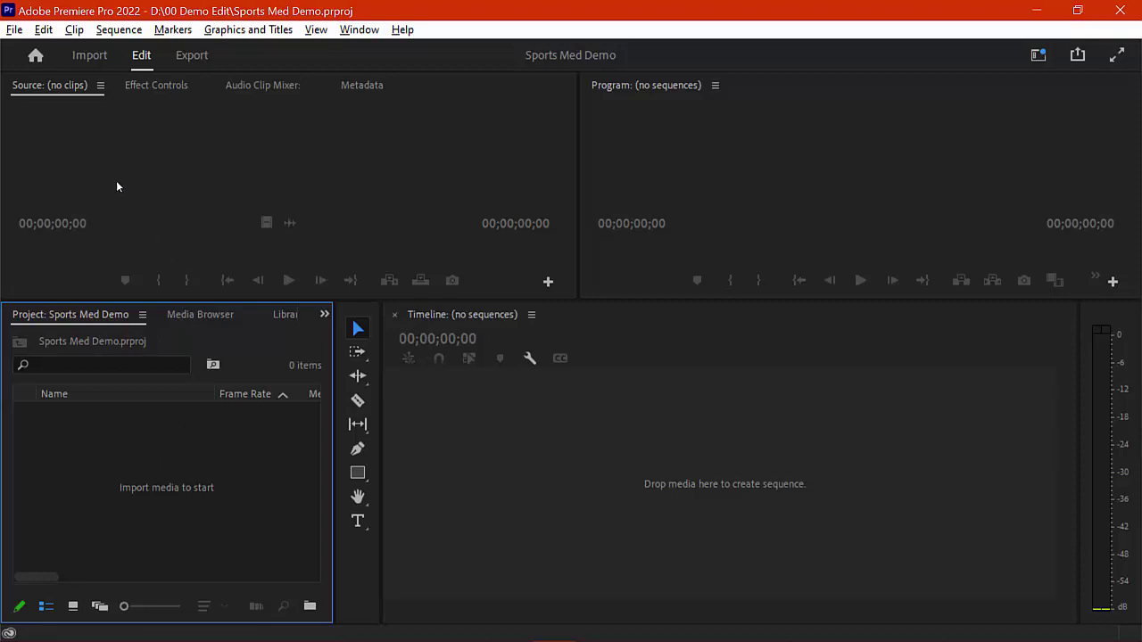
- Import the clips 04990092.MP4 and 04990096.MP4 from the file explorer folder 01 into the project
{"action": "left_click", "coordinate": [154, 626]}
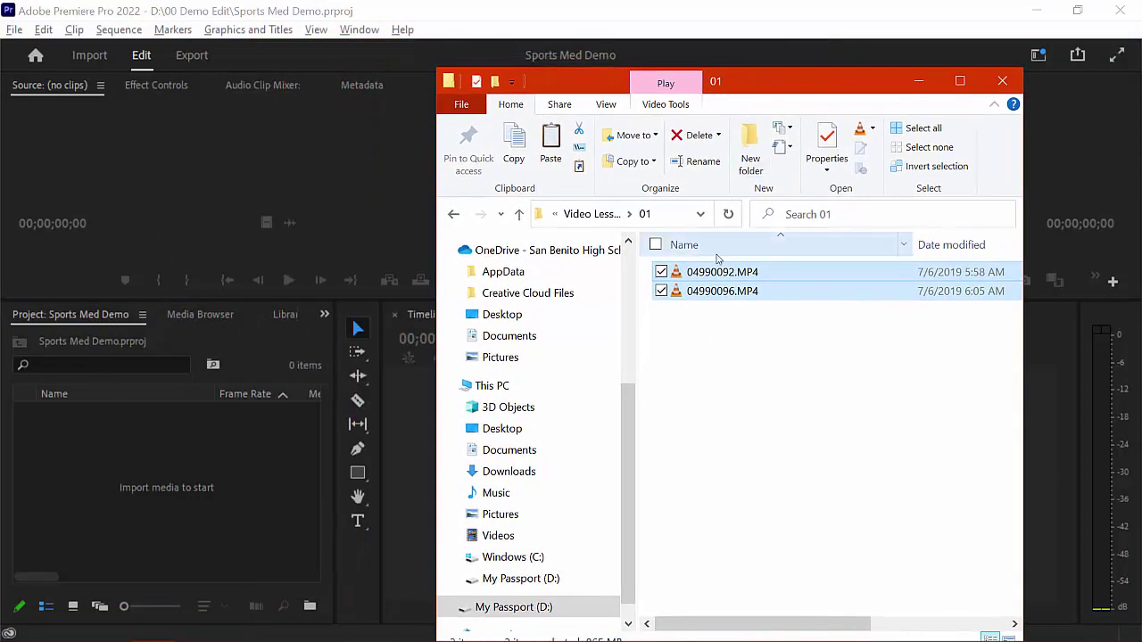
{"action": "left_click_drag", "start_coordinate": [702, 338], "coordinate": [179, 488]}
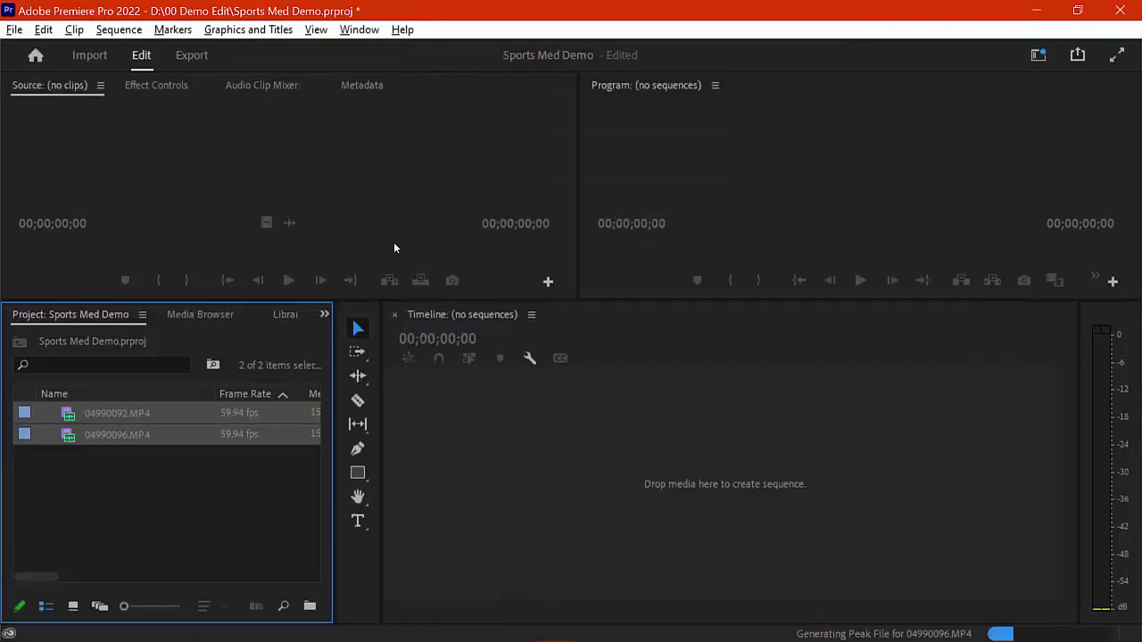
{"action": "left_click", "coordinate": [13, 30]}
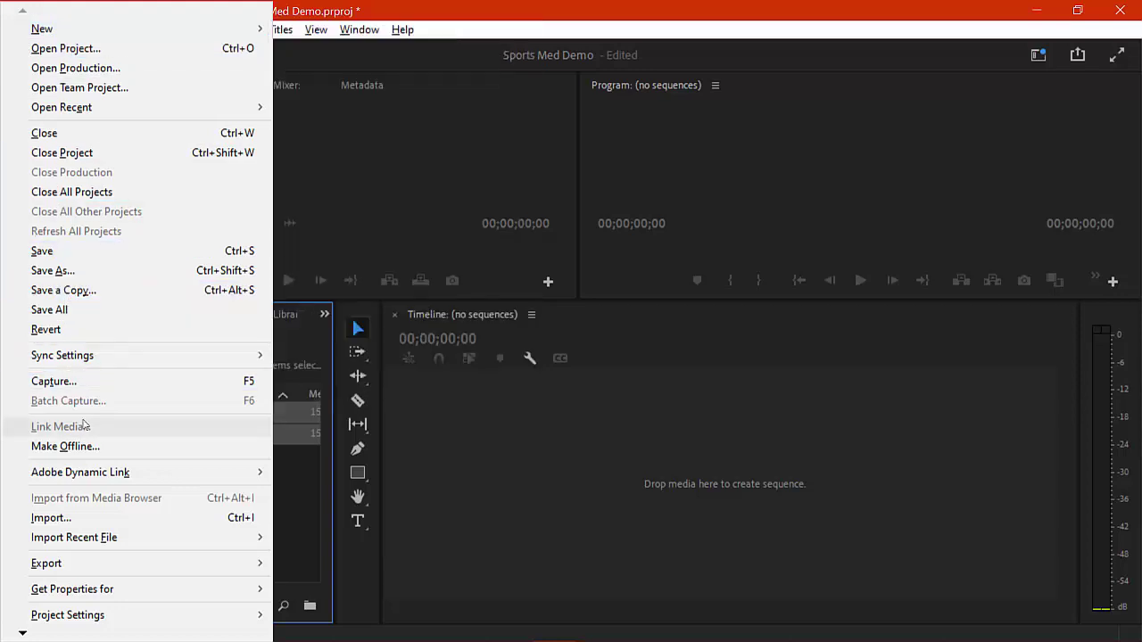
{"action": "left_click", "coordinate": [98, 524]}
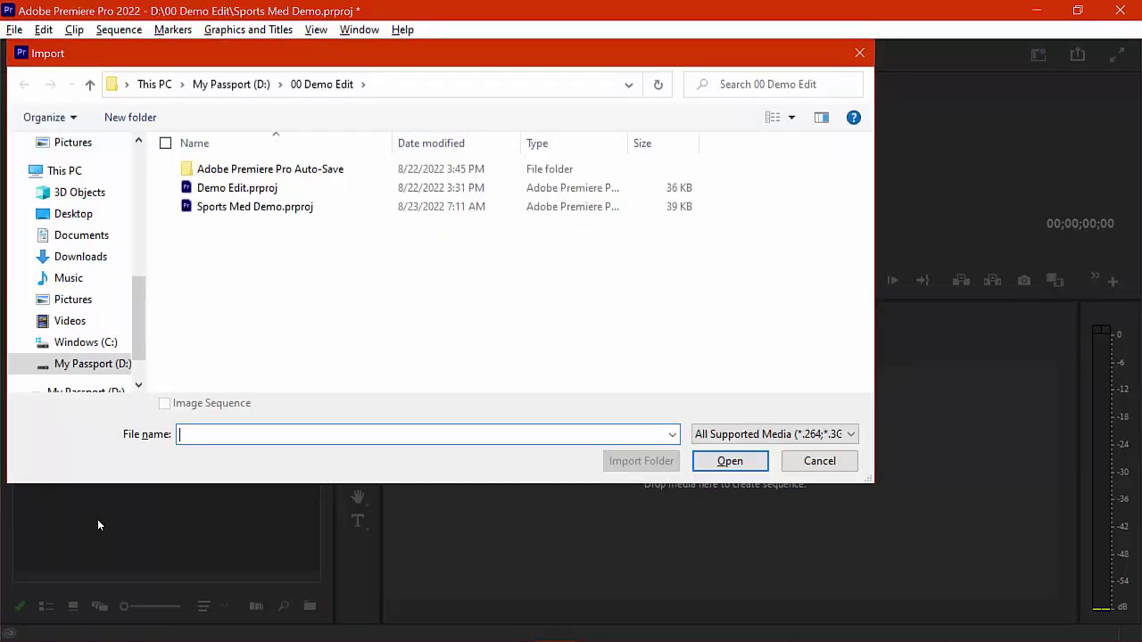
{"action": "left_click", "coordinate": [819, 460]}
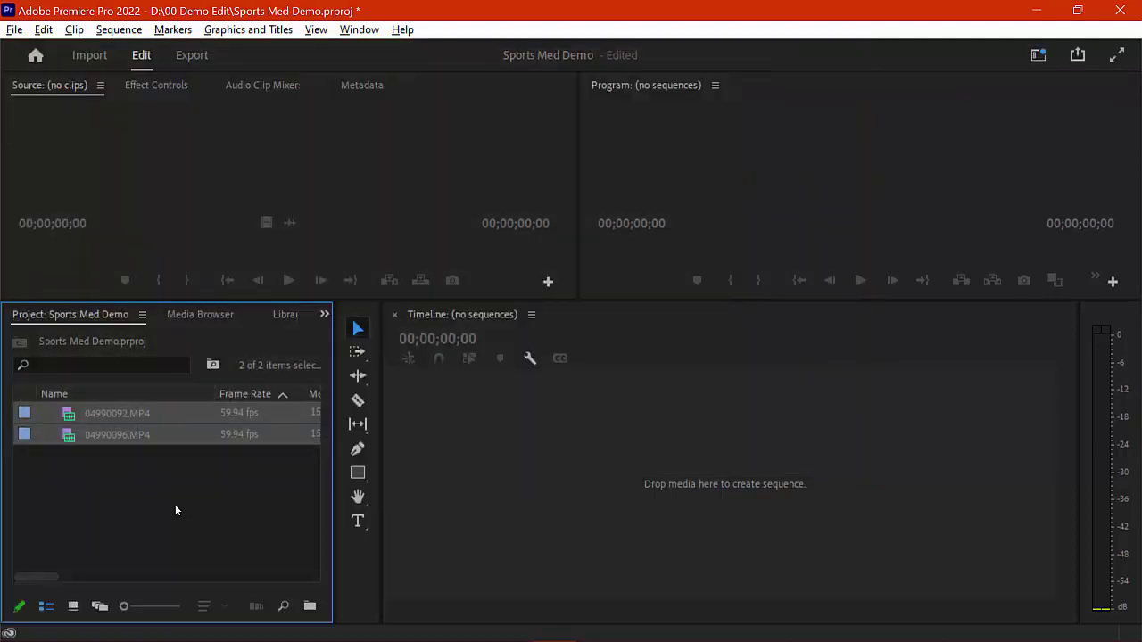
{"action": "right_click", "coordinate": [175, 504]}
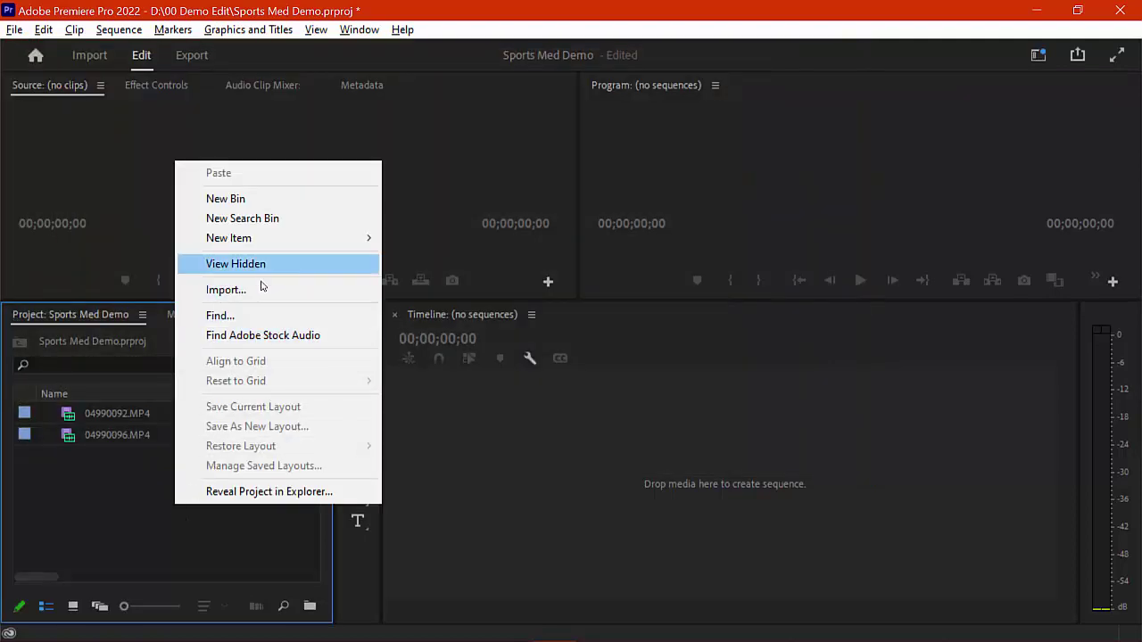
{"action": "left_click", "coordinate": [81, 443]}
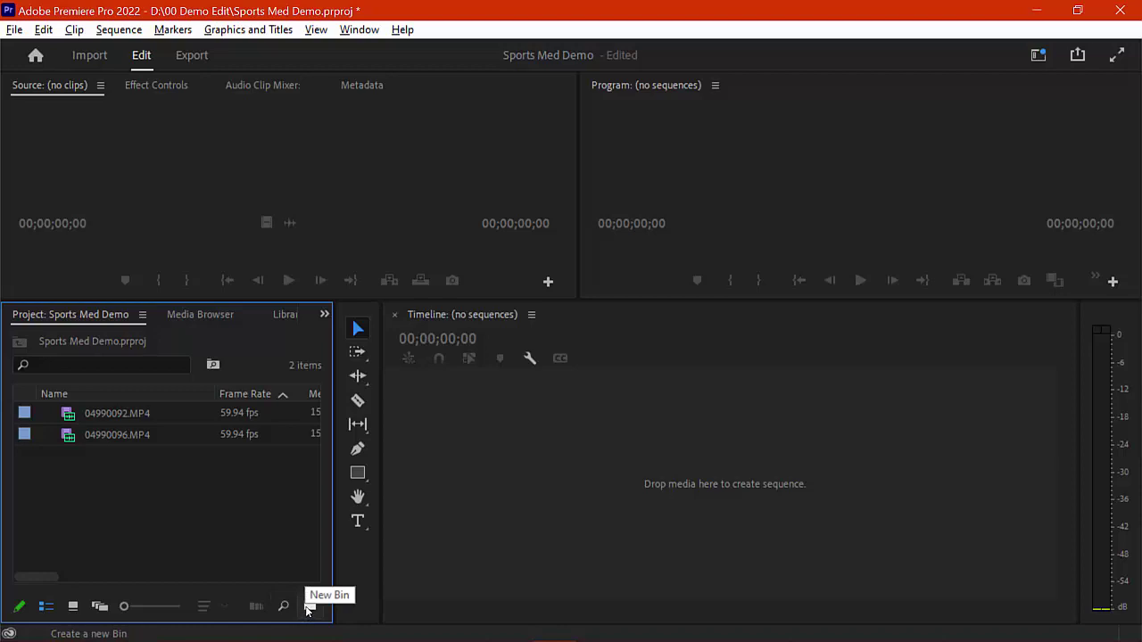
- Create a bin named footage and move both imported MP4 clips into it
{"action": "left_click", "coordinate": [309, 609]}
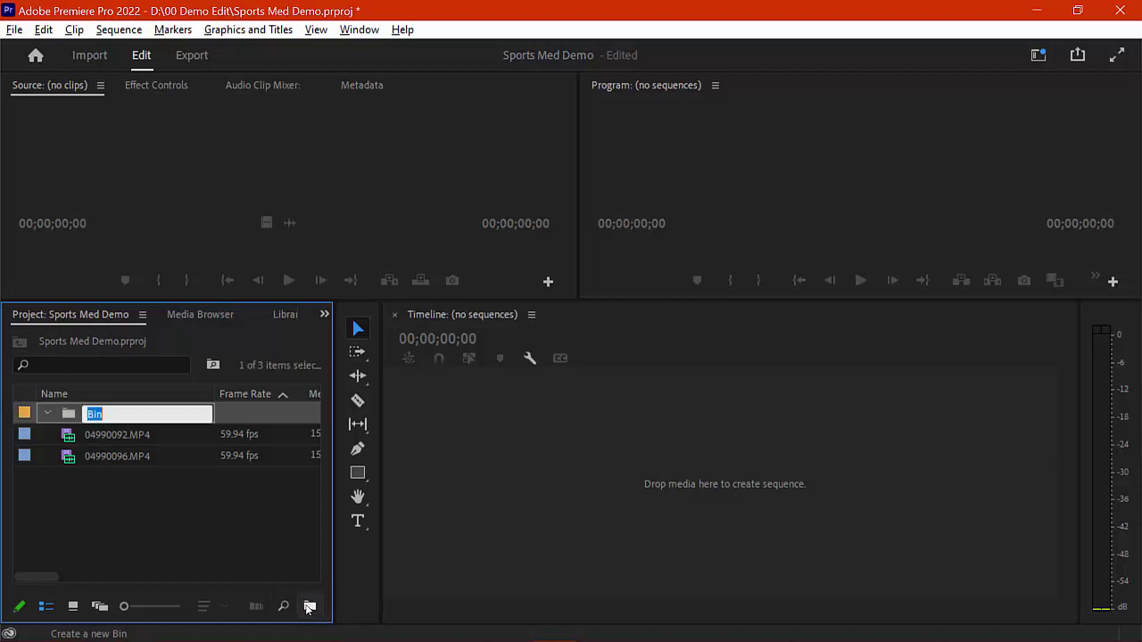
{"action": "type", "text": "footage"}
{"action": "key", "text": "Tab"}
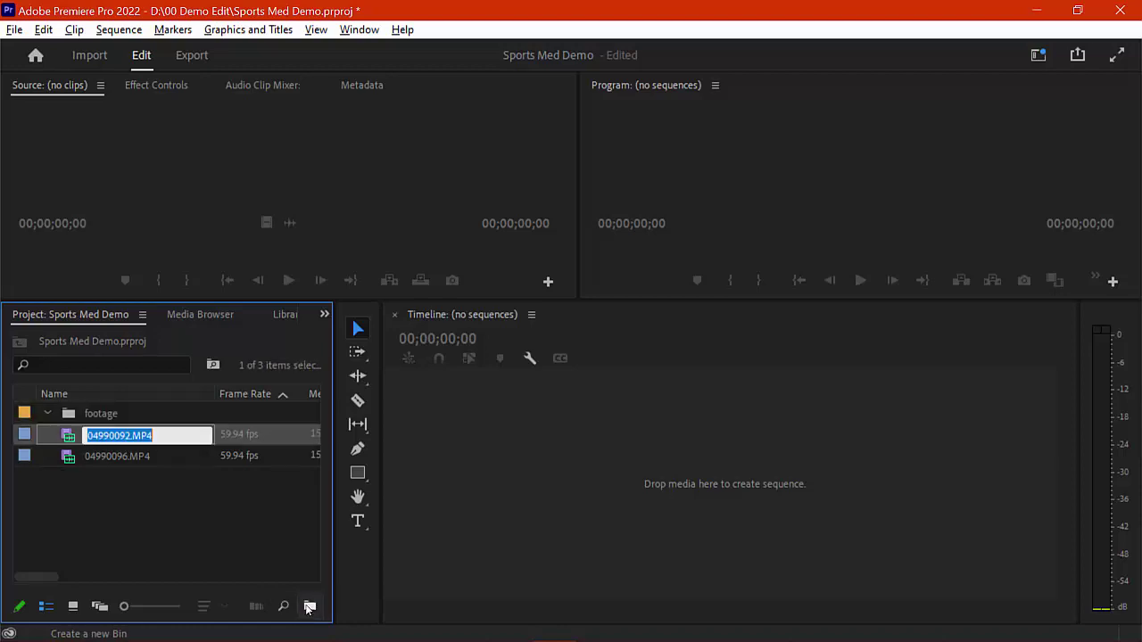
{"action": "left_click", "coordinate": [163, 533]}
{"action": "left_click_drag", "start_coordinate": [59, 510], "coordinate": [112, 414]}
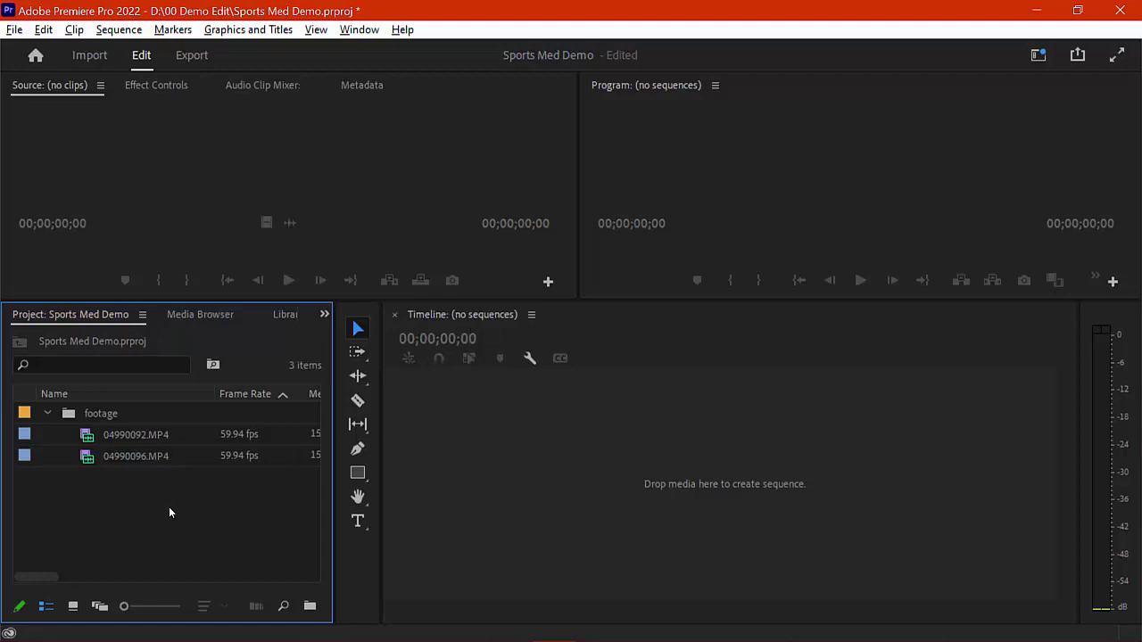
- Create a sequence from the clip 04990092.MP4 and rename the sequence 01 Interview
{"action": "left_click", "coordinate": [96, 442]}
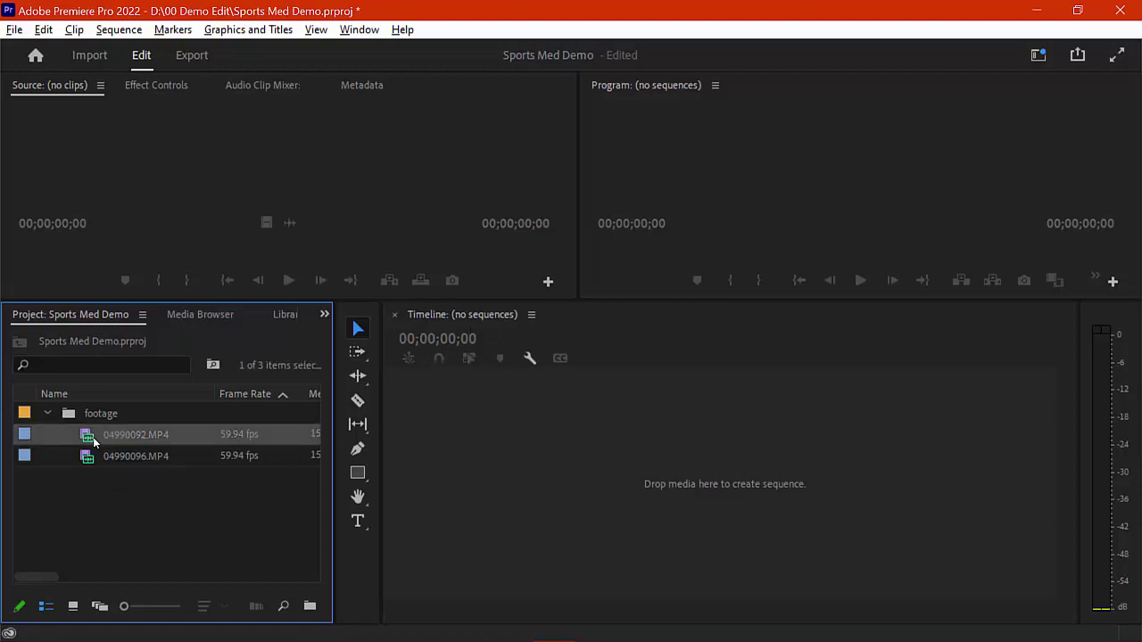
{"action": "left_click_drag", "start_coordinate": [516, 450], "coordinate": [516, 450]}
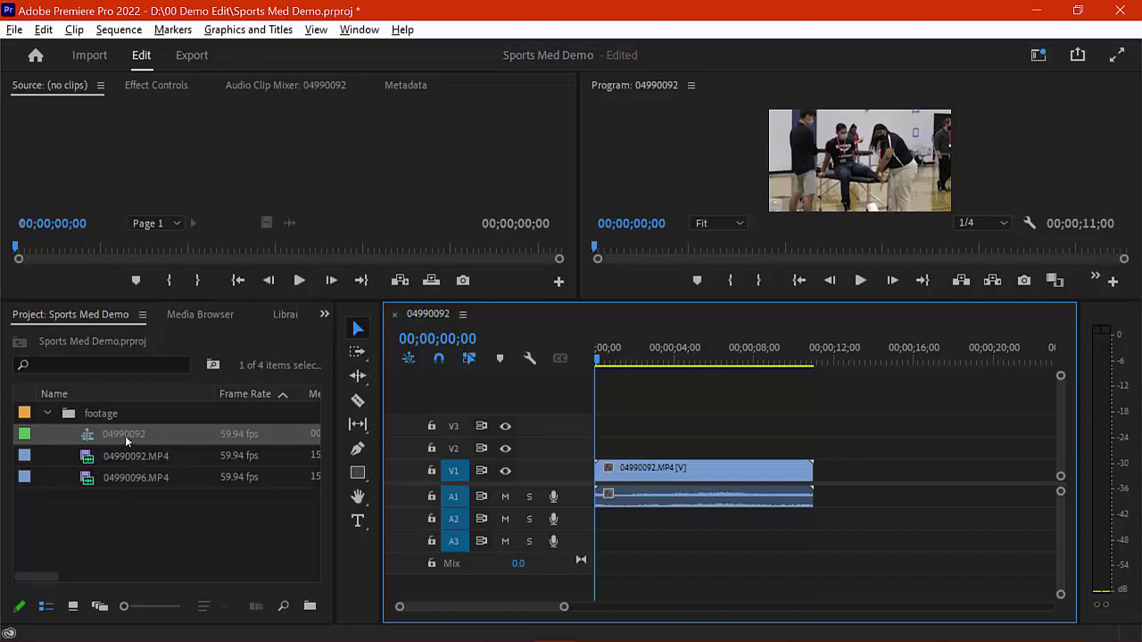
{"action": "right_click", "coordinate": [125, 436]}
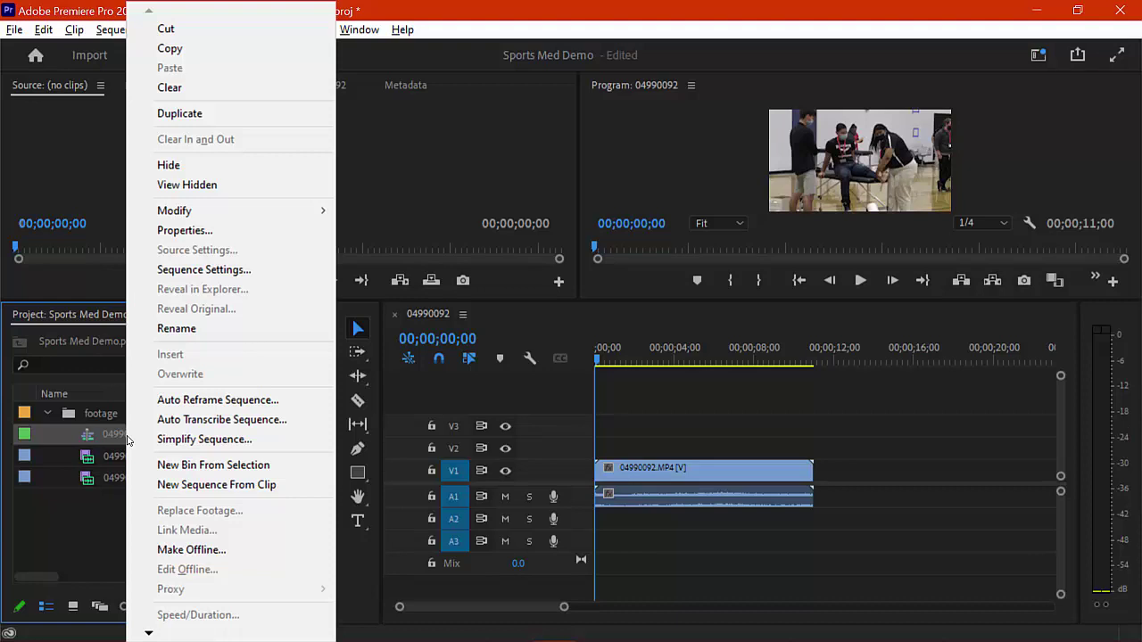
{"action": "left_click", "coordinate": [200, 327]}
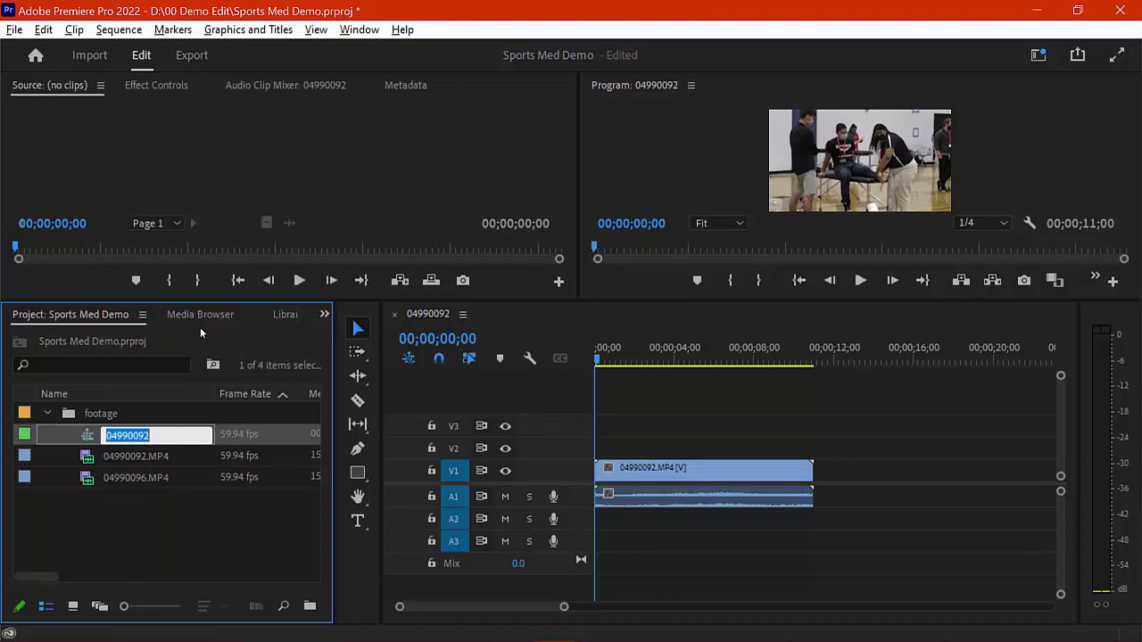
{"action": "type", "text": "01 Interview"}
{"action": "key", "text": "Tab"}
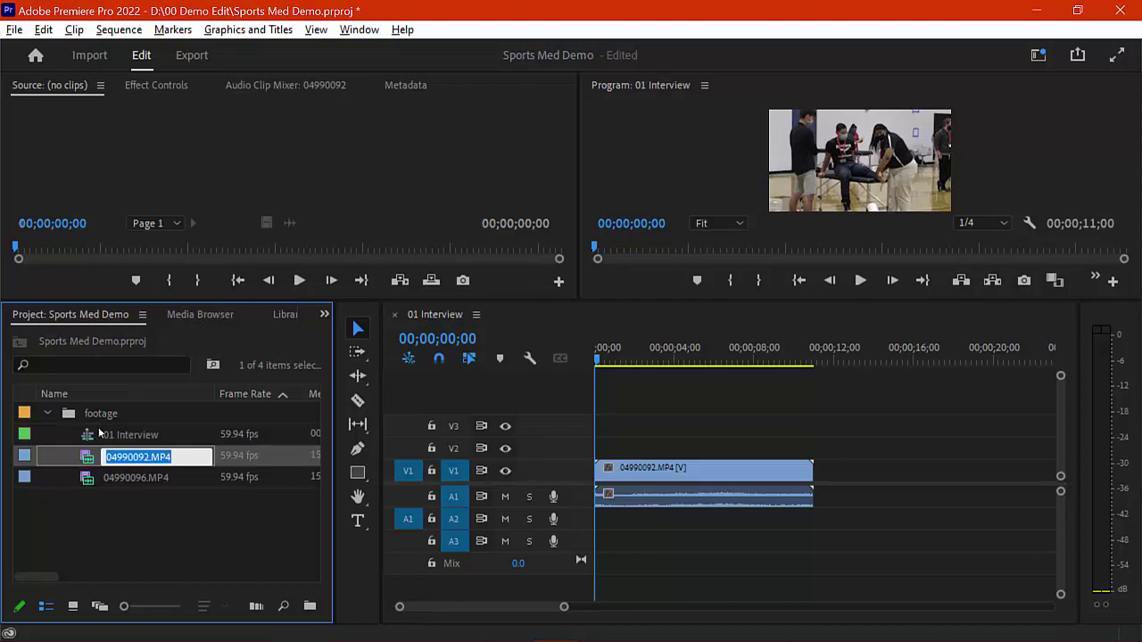
- Move the 01 Interview sequence out of the footage bin to the project's root level
{"action": "left_click", "coordinate": [72, 417]}
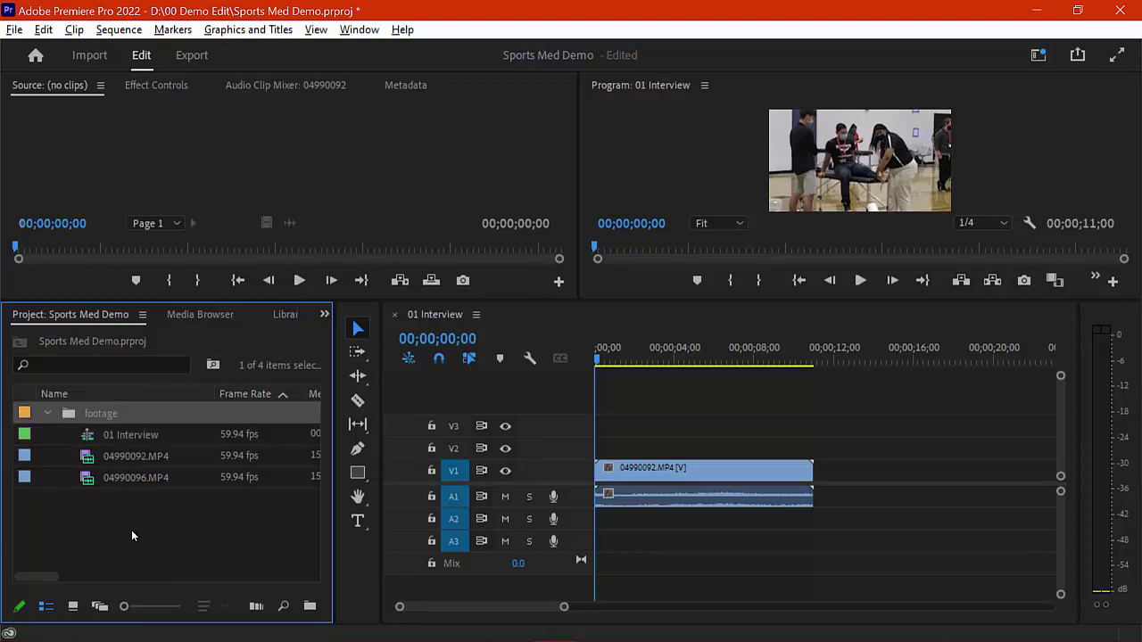
{"action": "left_click", "coordinate": [91, 438]}
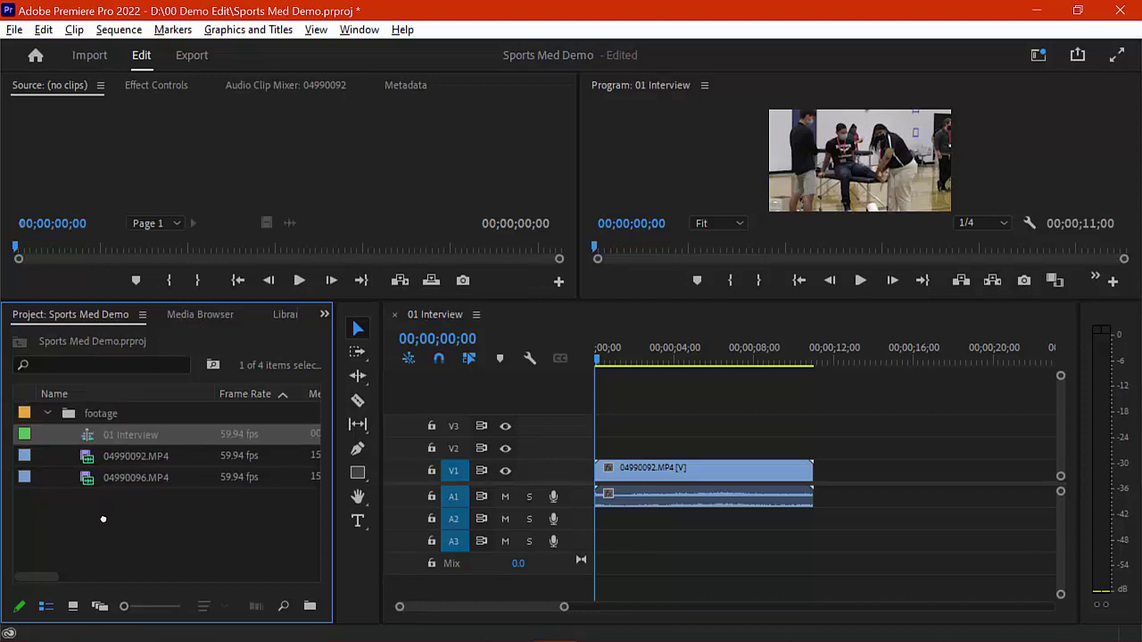
{"action": "left_click_drag", "start_coordinate": [104, 519], "coordinate": [104, 522]}
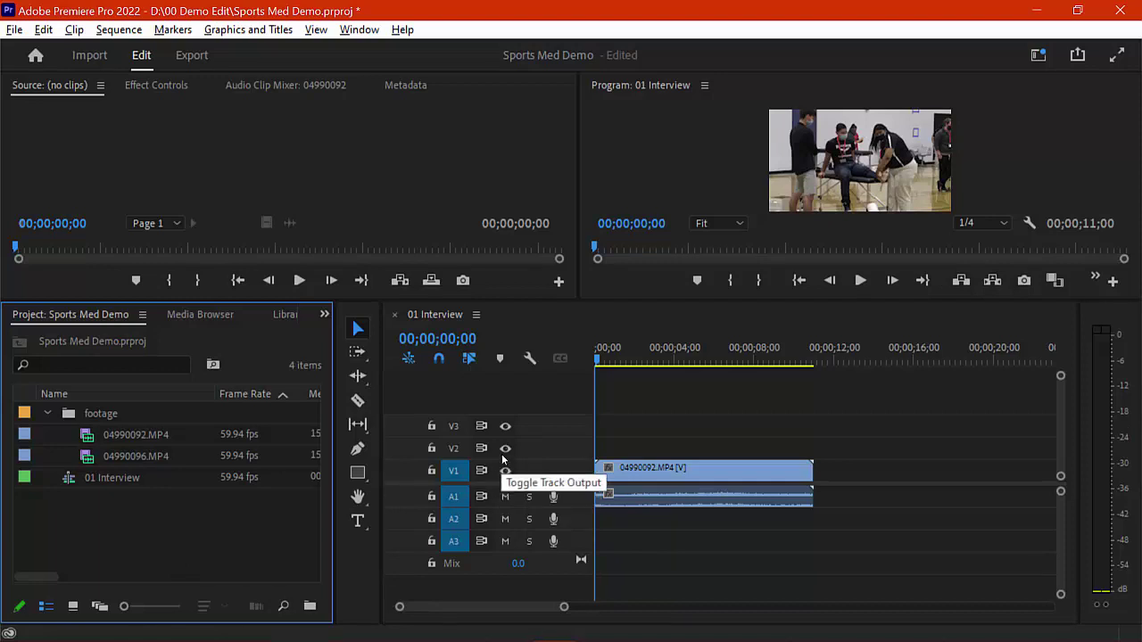
- Delete the 04990092.MP4 clip with its audio from the 01 Interview timeline
{"action": "left_click", "coordinate": [651, 470]}
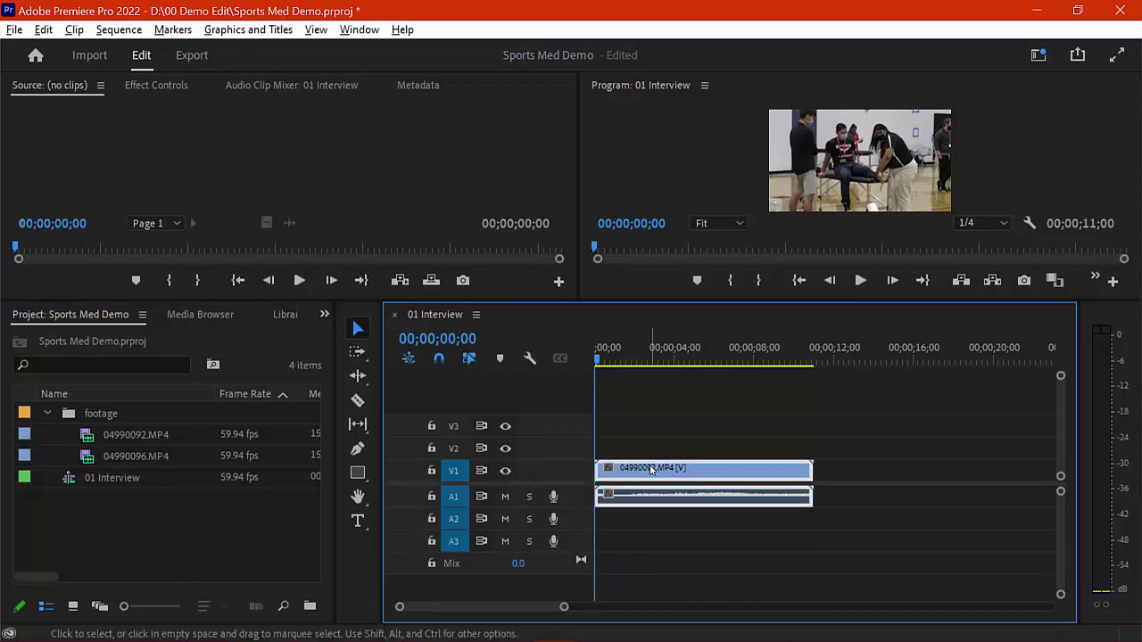
{"action": "key", "text": "Delete"}
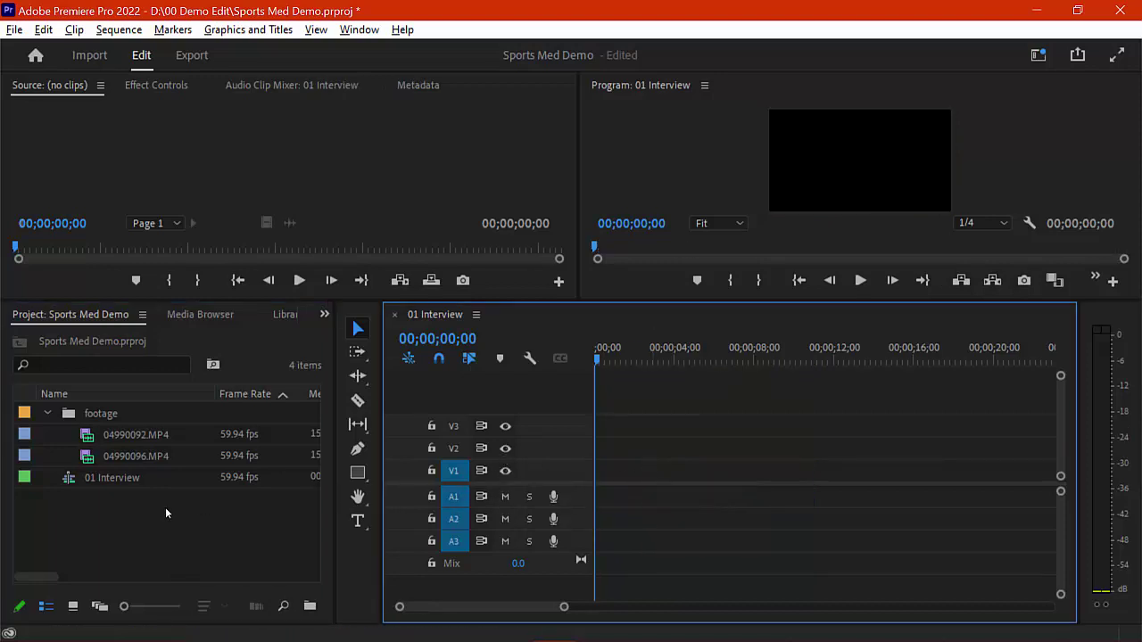
- Open 04990096.MP4 in the Source monitor and enlarge the monitor area above the project and timeline
{"action": "double_click", "coordinate": [93, 461]}
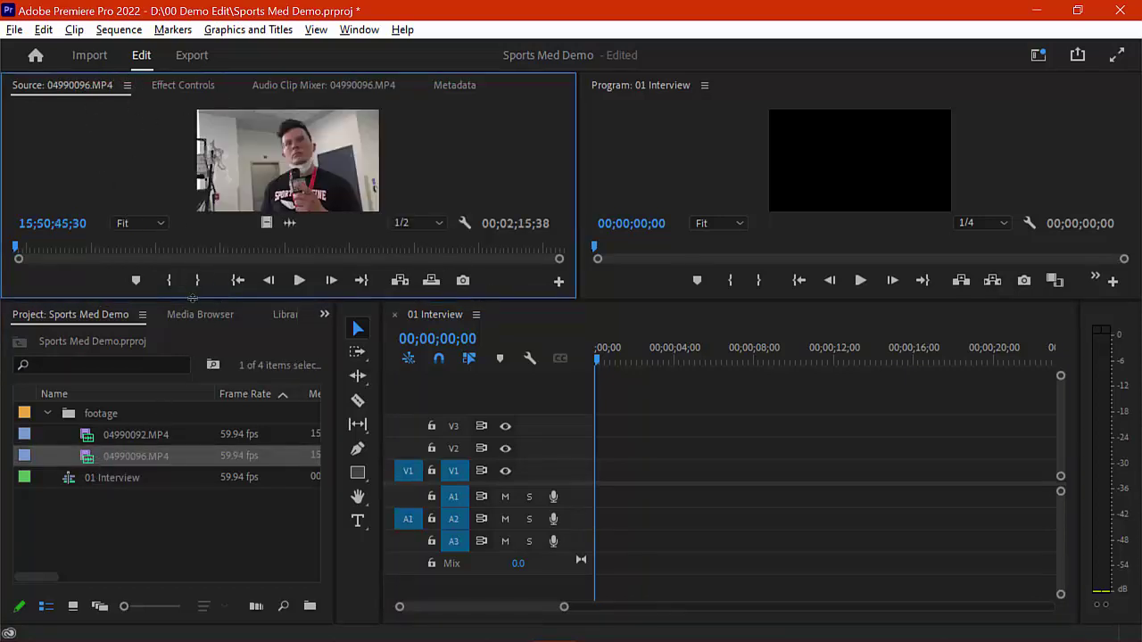
{"action": "left_click_drag", "start_coordinate": [192, 303], "coordinate": [183, 401]}
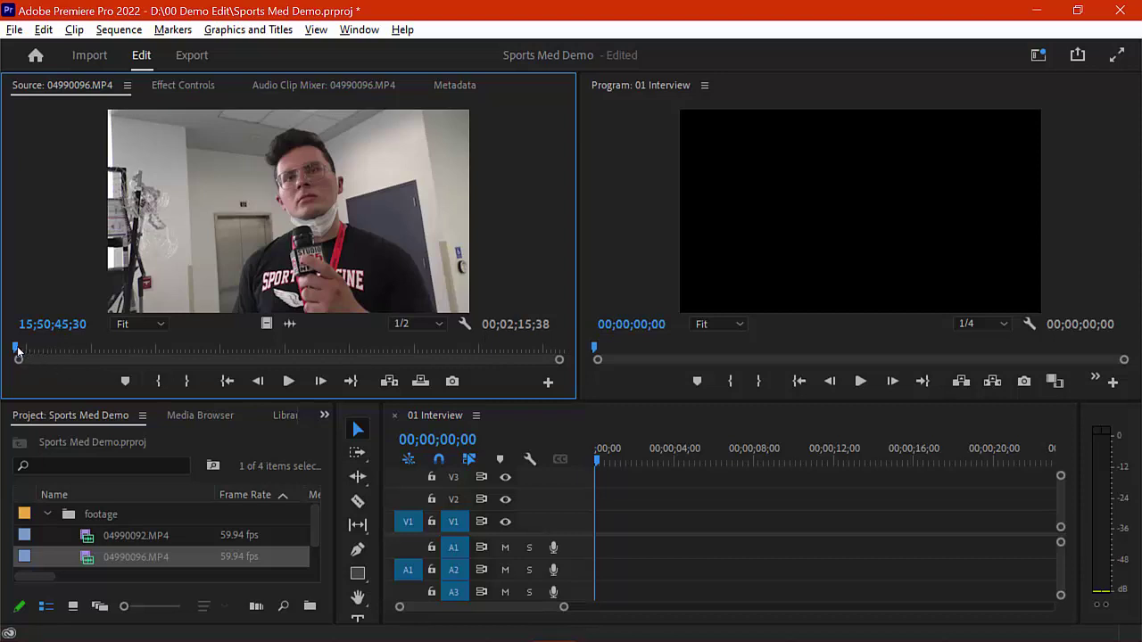
- Preview the beginning of 04990096.MP4 and mark an In point at 15;50;56;07
{"action": "left_click_drag", "start_coordinate": [17, 351], "coordinate": [40, 353]}
{"action": "key", "text": "space"}
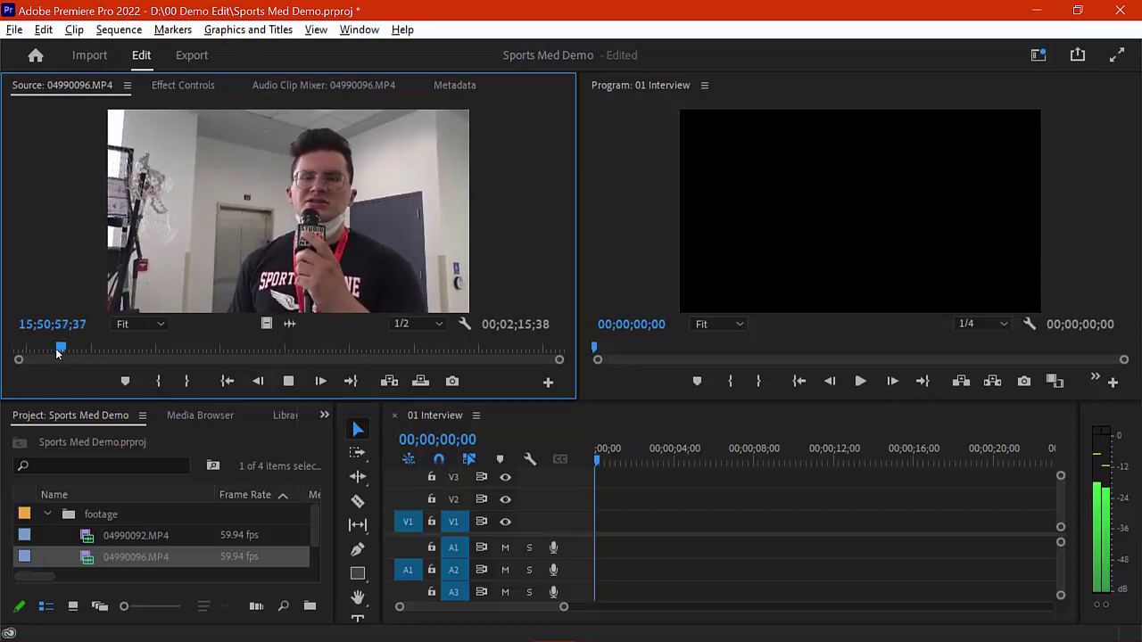
{"action": "left_click_drag", "start_coordinate": [56, 353], "coordinate": [56, 354]}
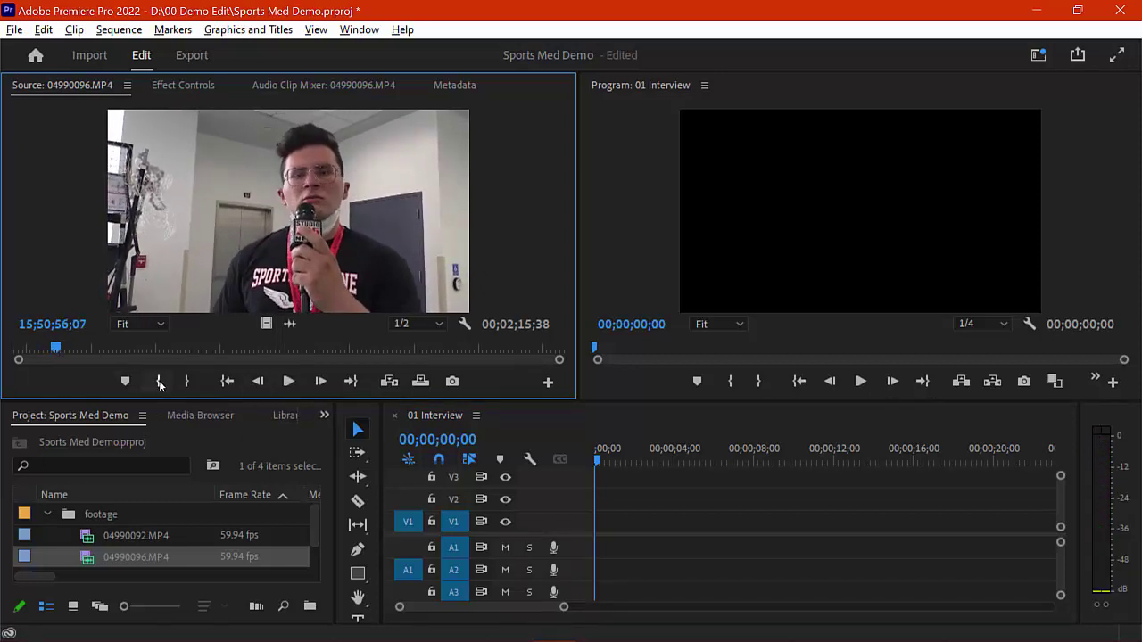
{"action": "left_click", "coordinate": [160, 382]}
- Review more of the 04990096.MP4 interview and mark its In point at 15;51;12;54
{"action": "left_click_drag", "start_coordinate": [59, 354], "coordinate": [181, 354]}
{"action": "key", "text": "space"}
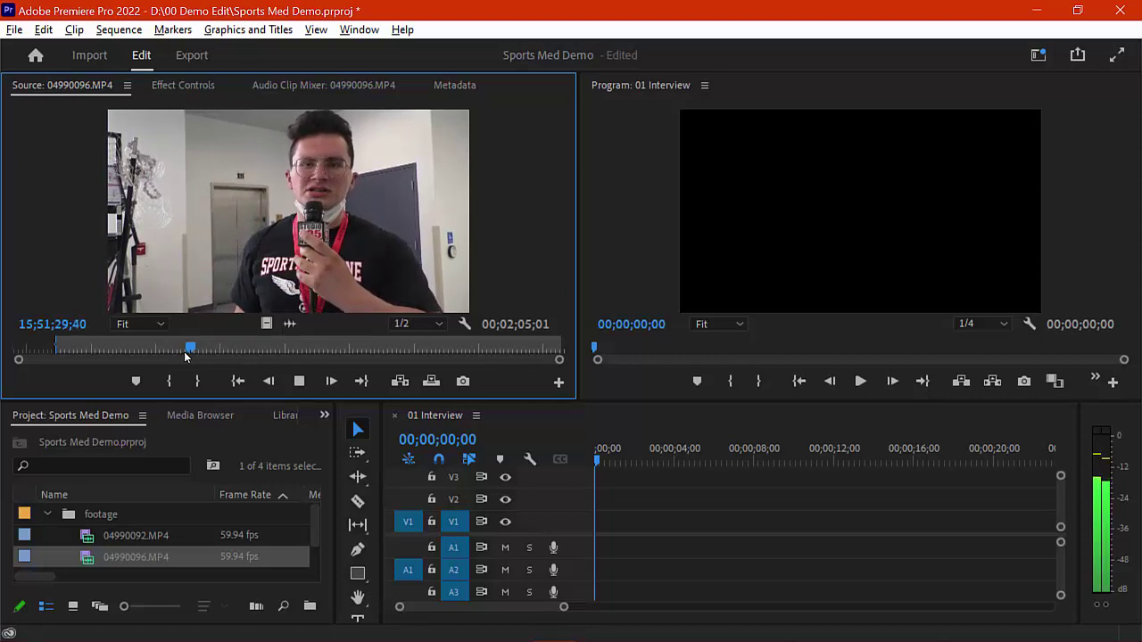
{"action": "left_click_drag", "start_coordinate": [187, 355], "coordinate": [165, 357]}
{"action": "key", "text": "space"}
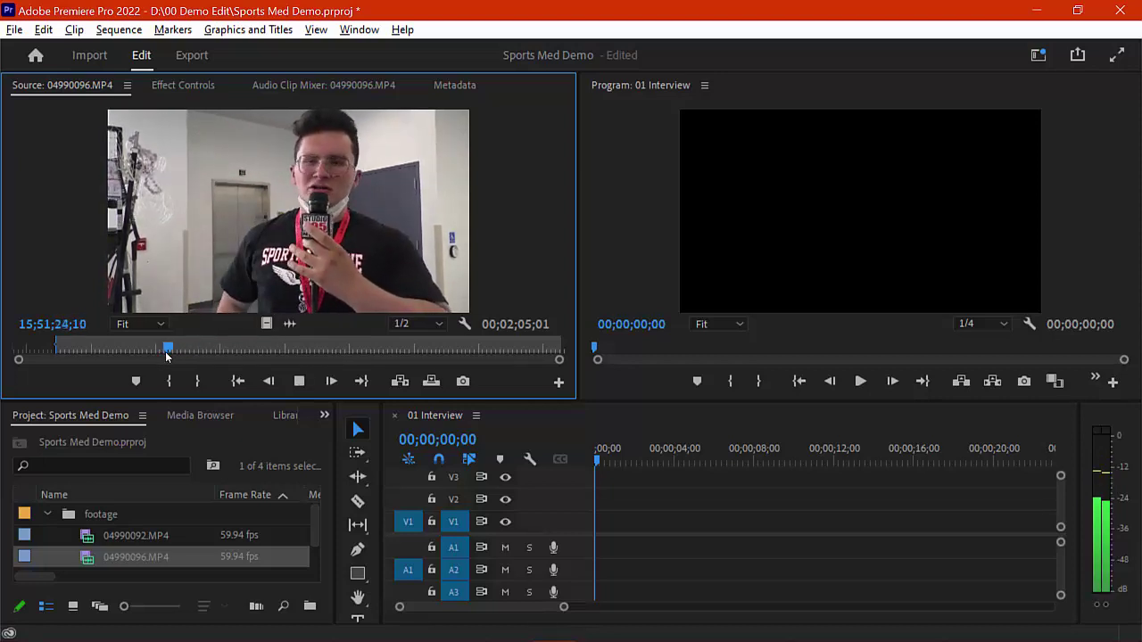
{"action": "left_click", "coordinate": [143, 354]}
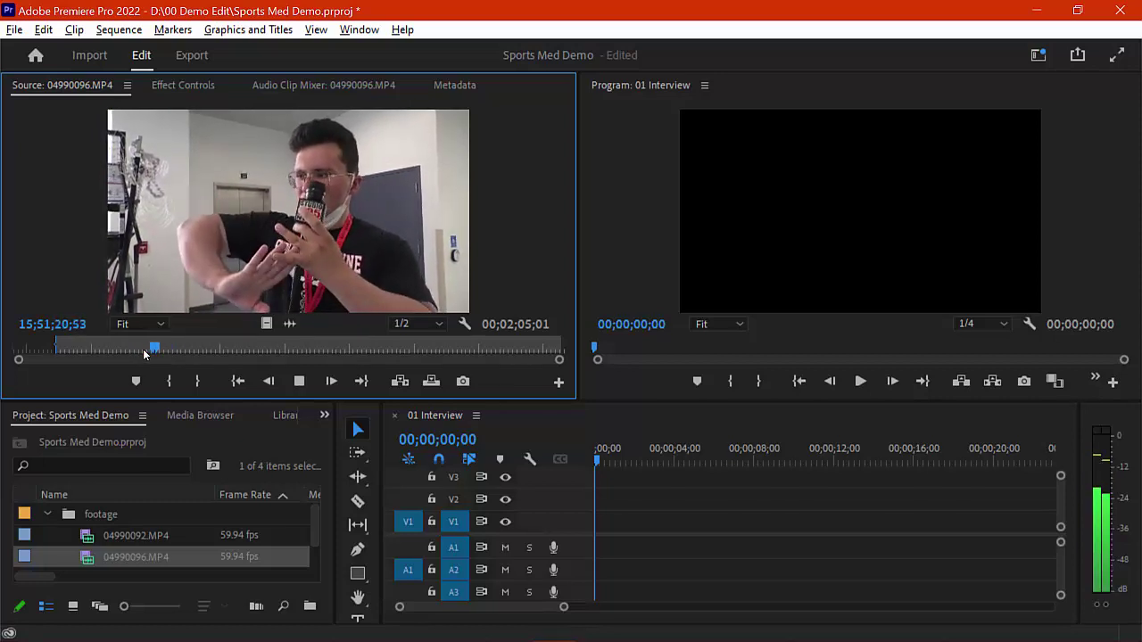
{"action": "left_click", "coordinate": [117, 350]}
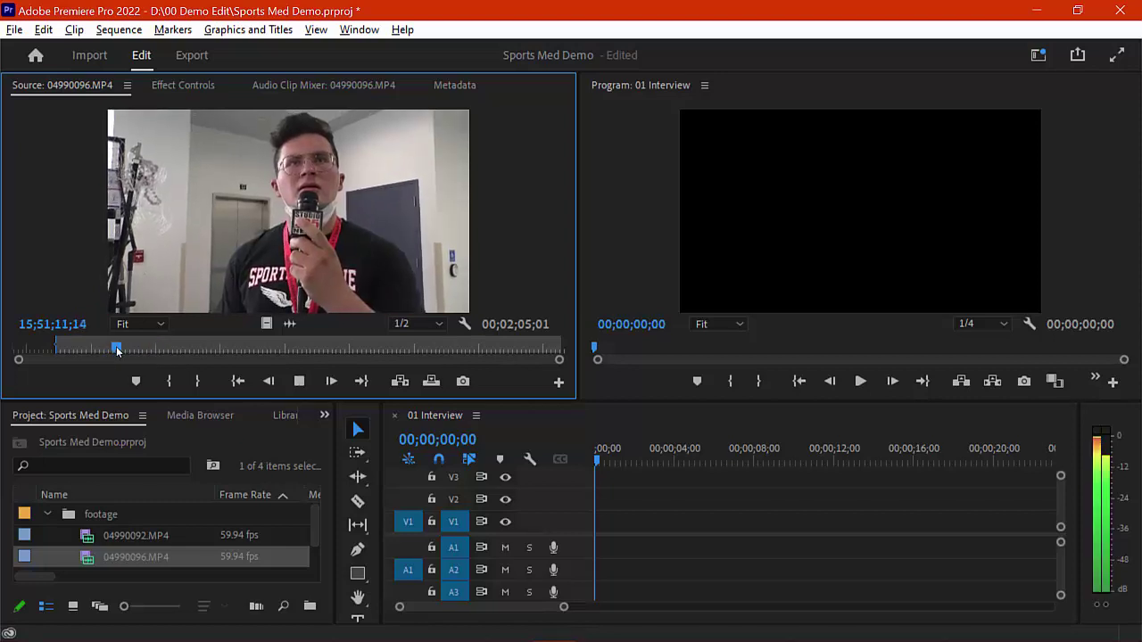
{"action": "key", "text": "space"}
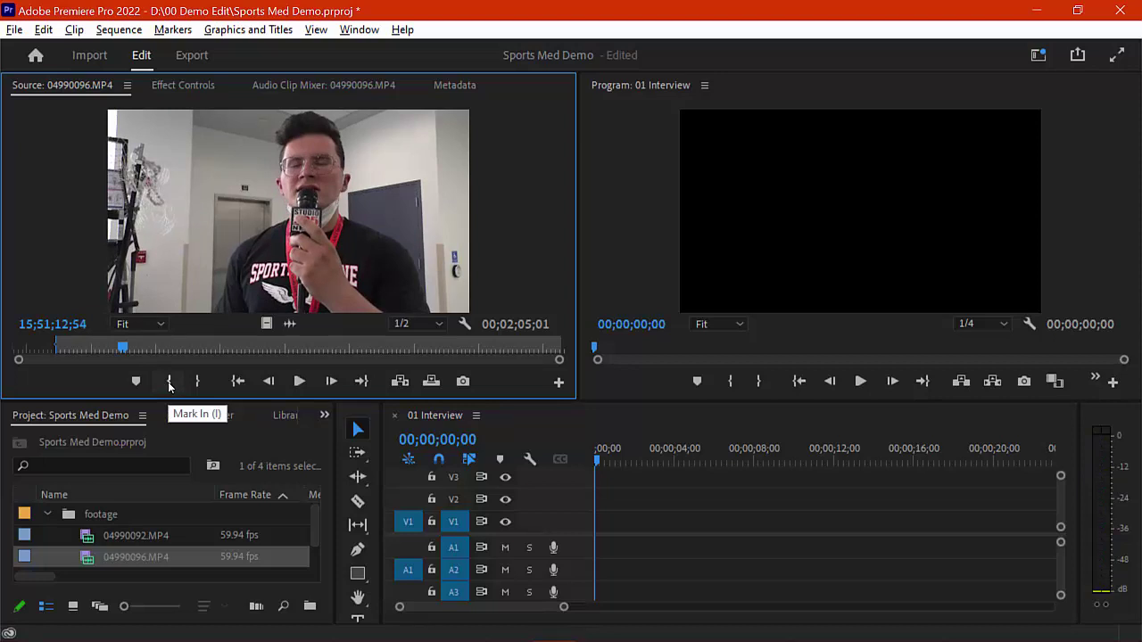
{"action": "left_click", "coordinate": [169, 382]}
- Mark the Out point at 15;51;28;49 and place the marked section at the start of the 01 Interview timeline
{"action": "key", "text": "space"}
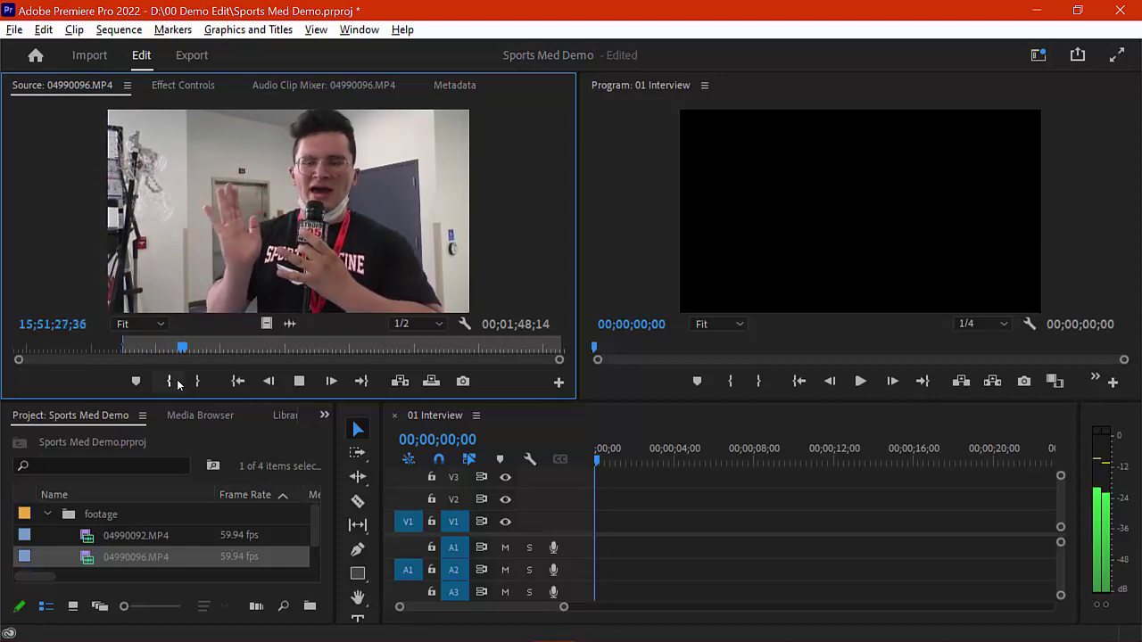
{"action": "key", "text": "space"}
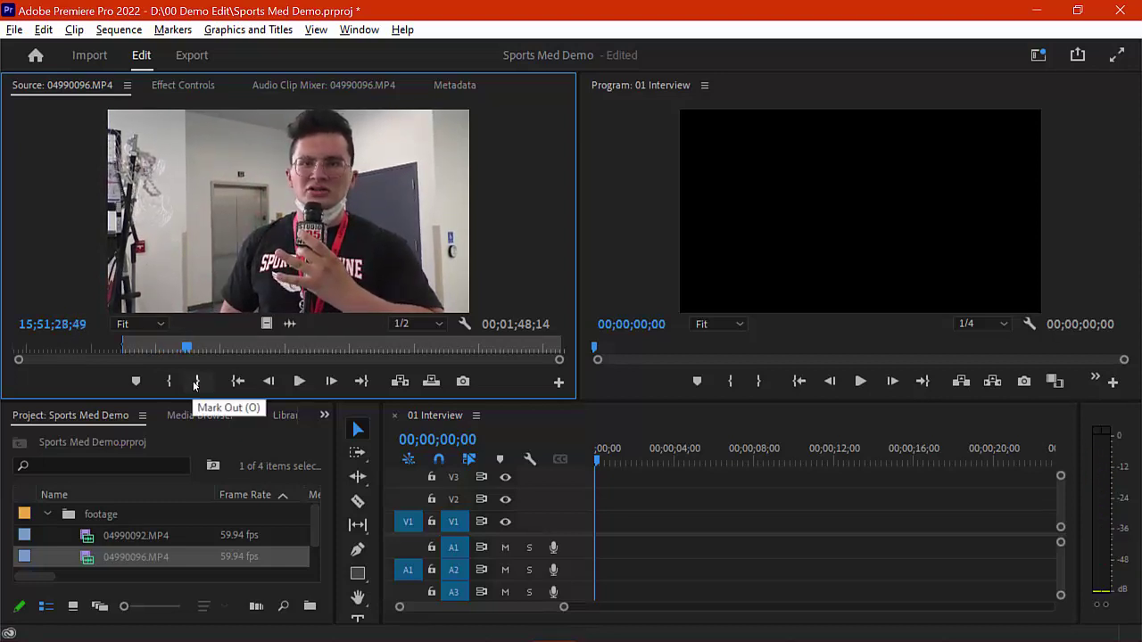
{"action": "left_click", "coordinate": [197, 382]}
{"action": "left_click_drag", "start_coordinate": [210, 246], "coordinate": [594, 545]}
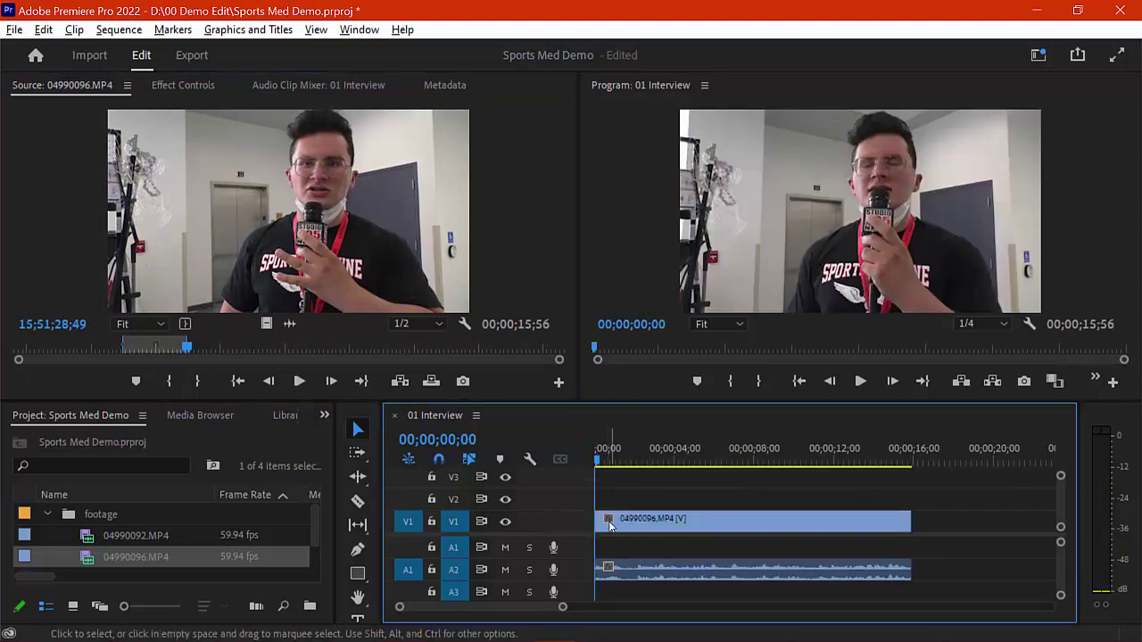
- Play through the interview clip in the timeline and split it with the Razor tool at 00;00;06;59
{"action": "left_click_drag", "start_coordinate": [598, 463], "coordinate": [626, 494]}
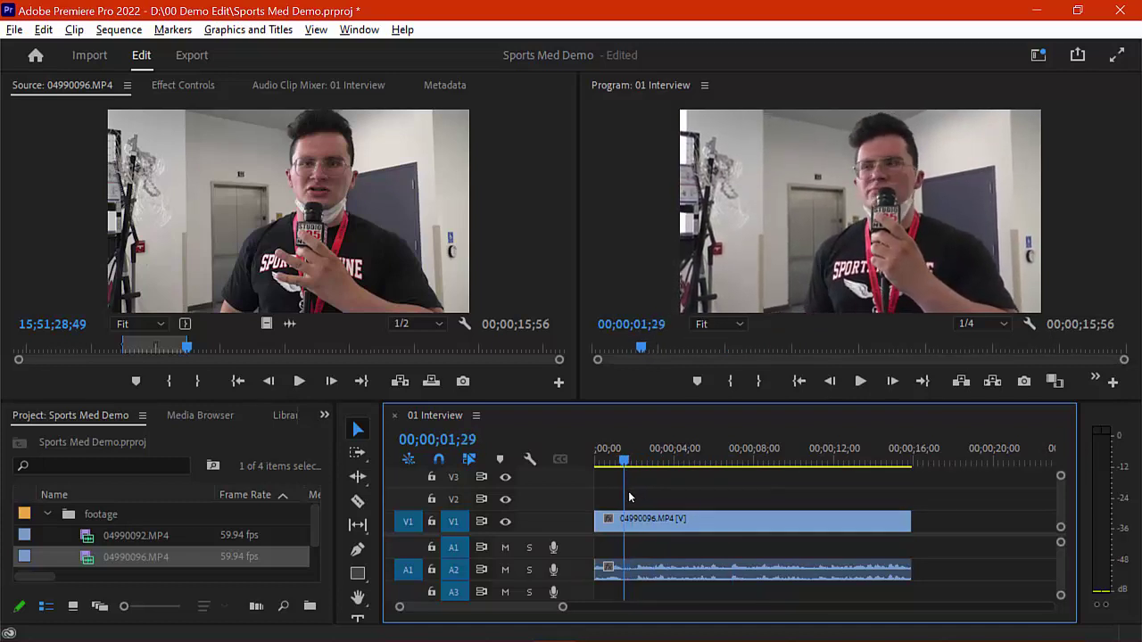
{"action": "key", "text": "space"}
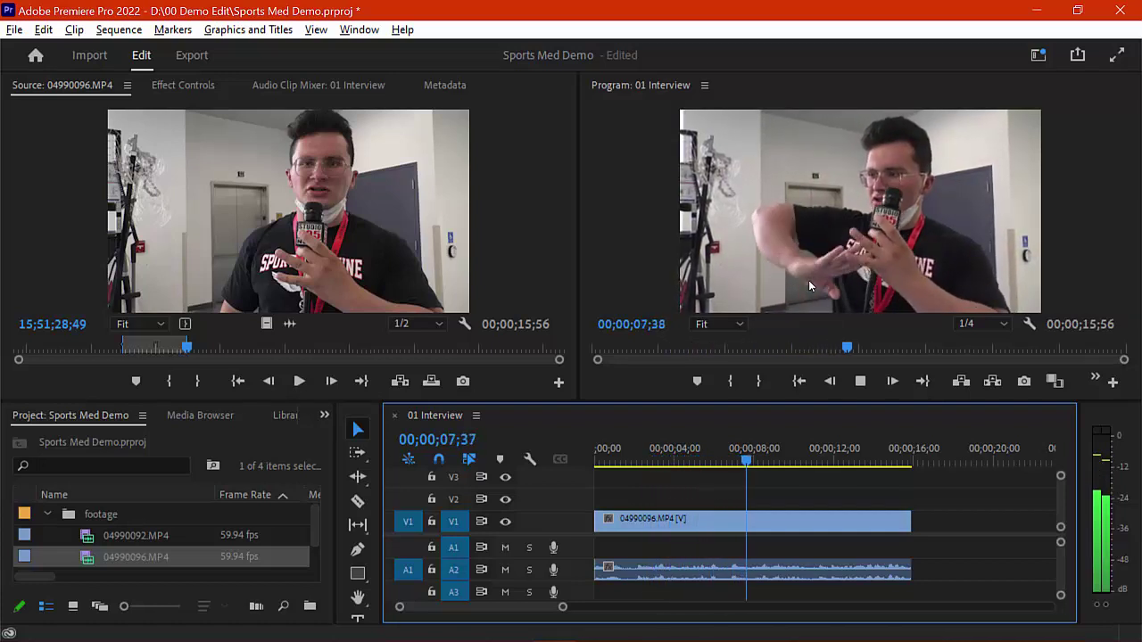
{"action": "key", "text": "space"}
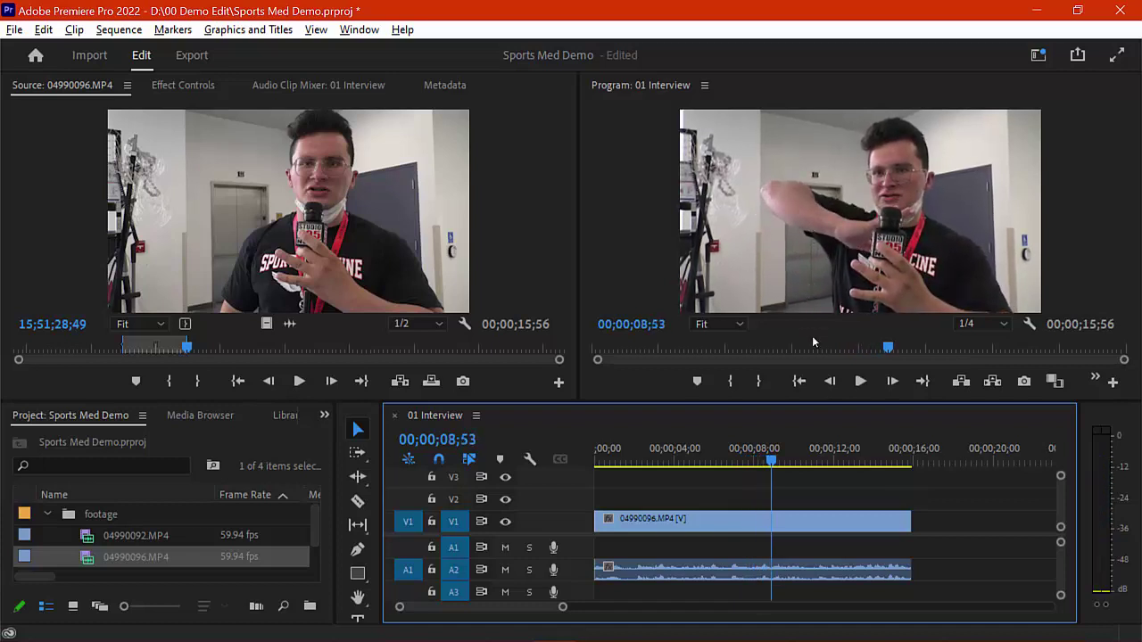
{"action": "left_click_drag", "start_coordinate": [768, 454], "coordinate": [733, 457]}
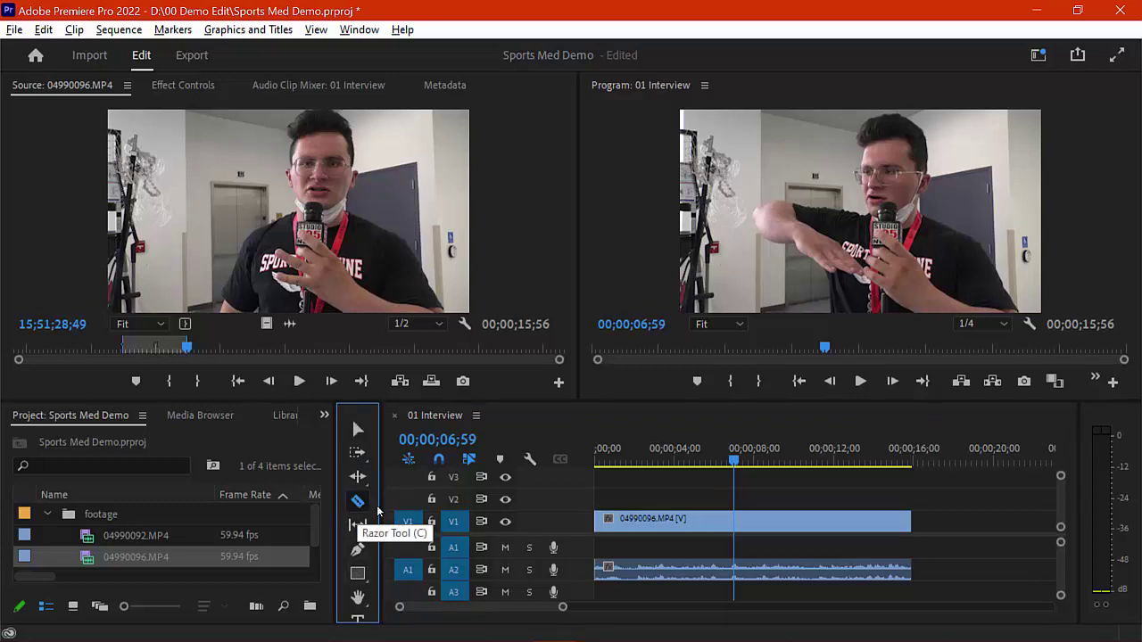
{"action": "left_click", "coordinate": [358, 504]}
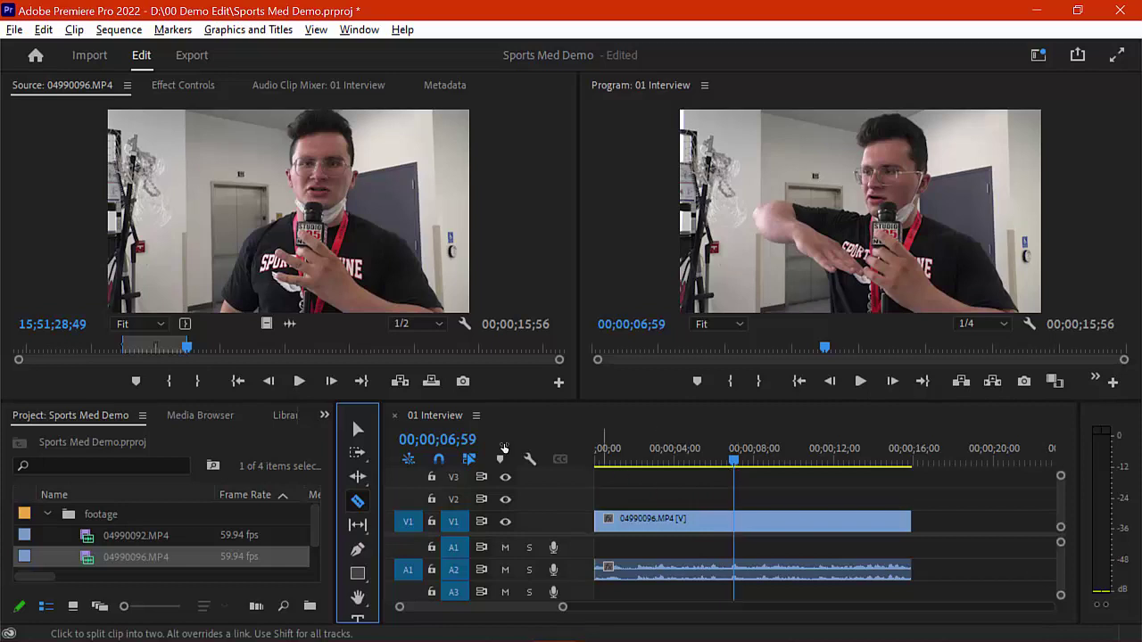
{"action": "left_click", "coordinate": [735, 522]}
{"action": "left_click", "coordinate": [357, 430]}
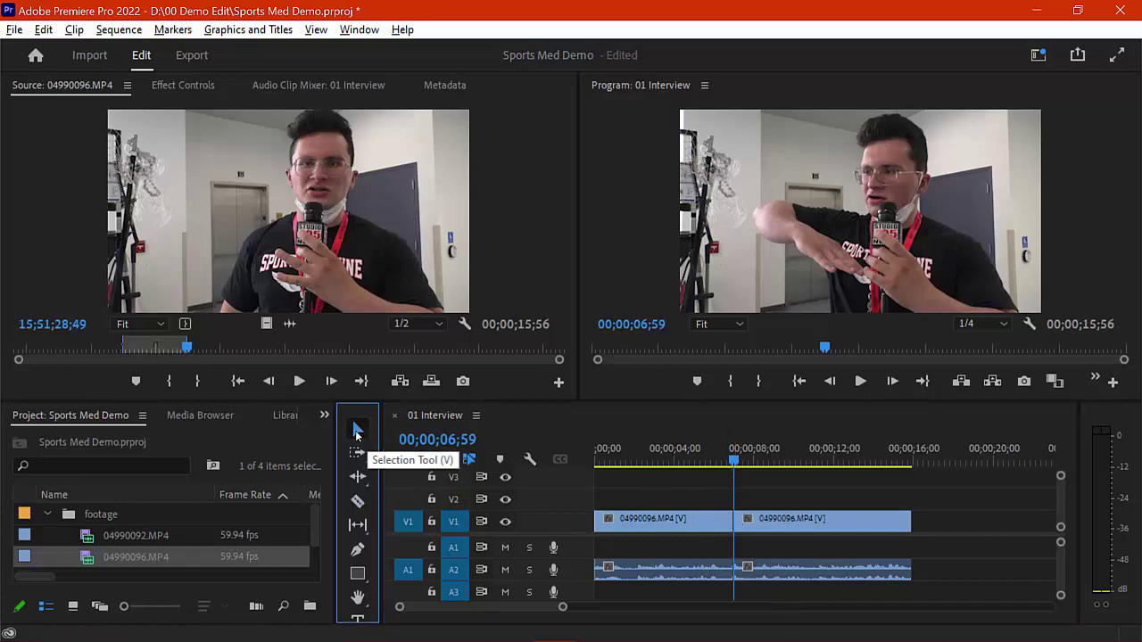
- Ripple trim the start of the second interview segment up to 00;00;08;19, leaving no gap after the first segment
{"action": "key", "text": "space"}
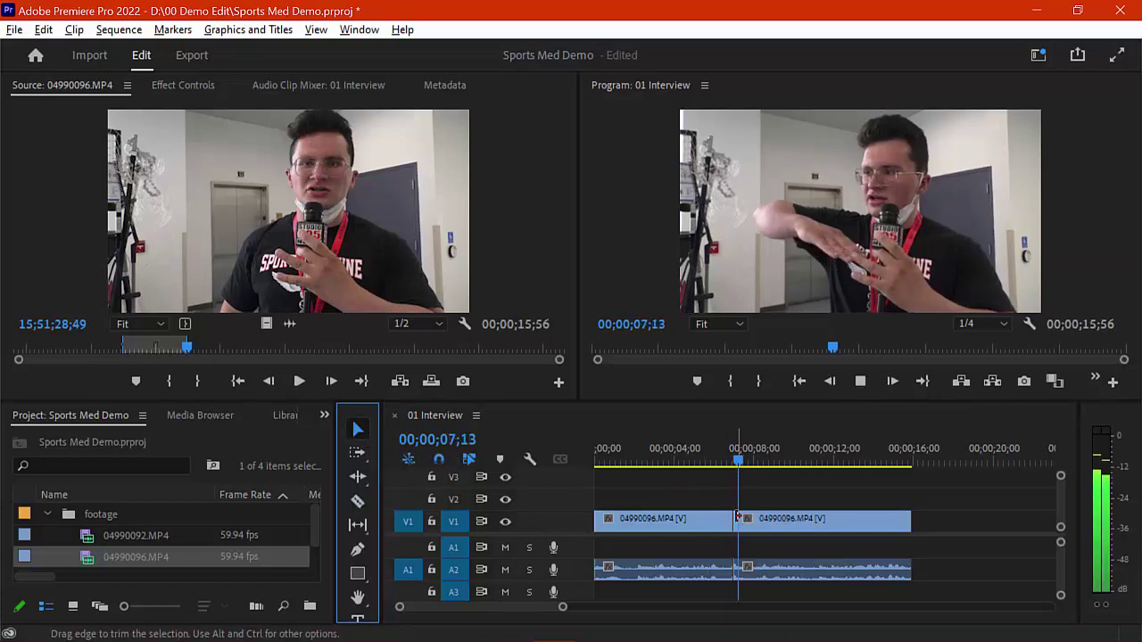
{"action": "key", "text": "space"}
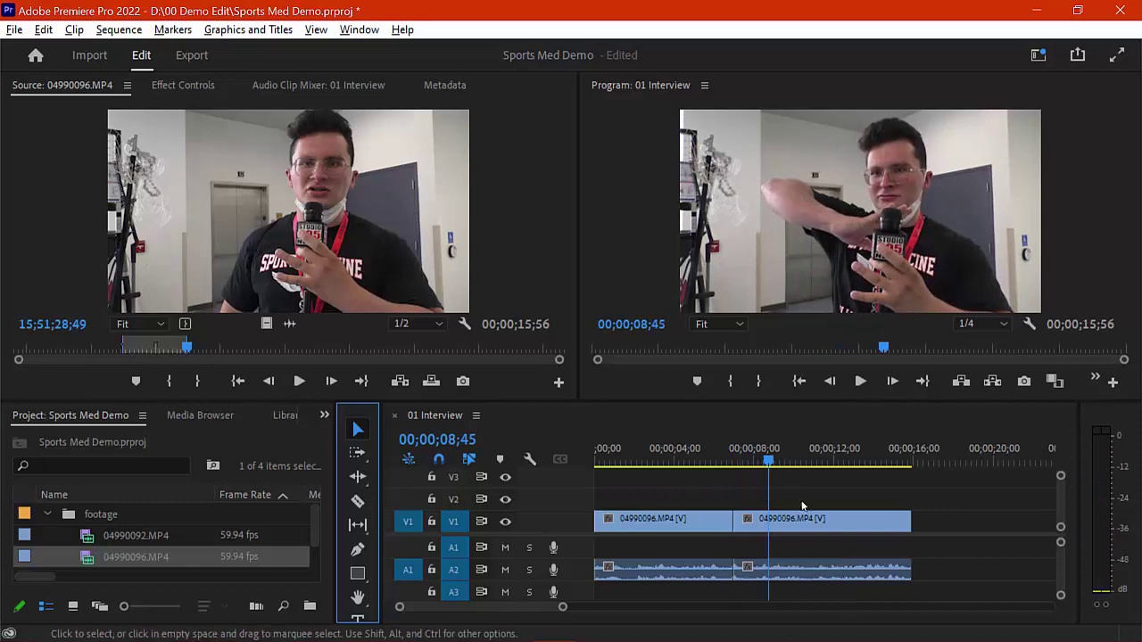
{"action": "left_click", "coordinate": [760, 462]}
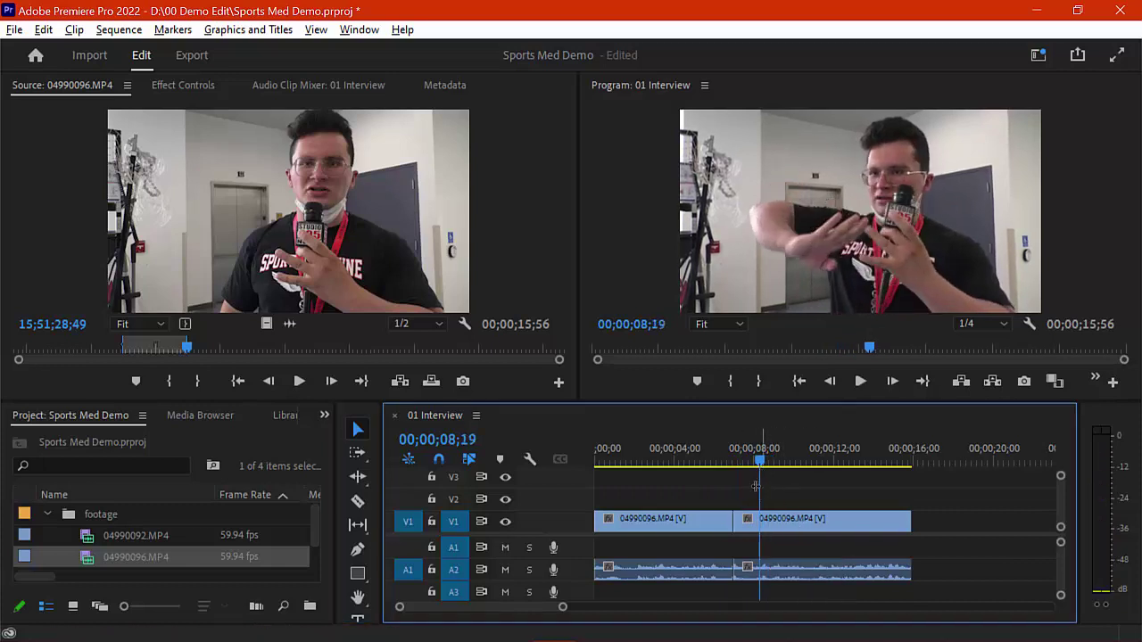
{"action": "left_click_drag", "start_coordinate": [735, 522], "coordinate": [762, 529]}
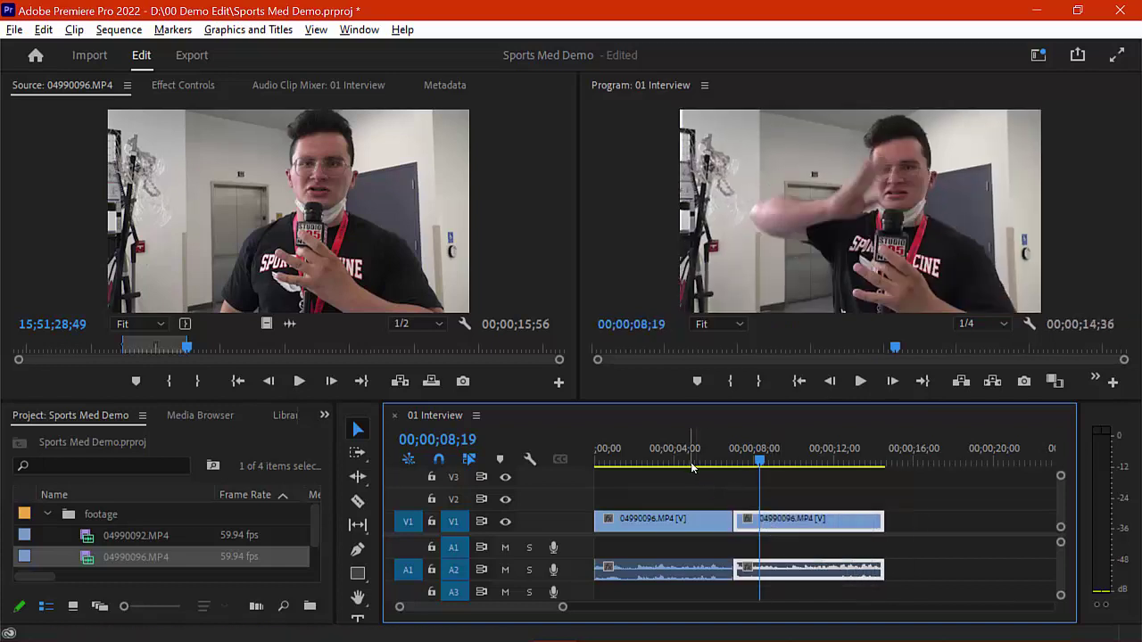
- Play back the trimmed edit and split the second interview segment with the Razor tool at 00;00;09;11
{"action": "left_click", "coordinate": [699, 463]}
{"action": "key", "text": "space"}
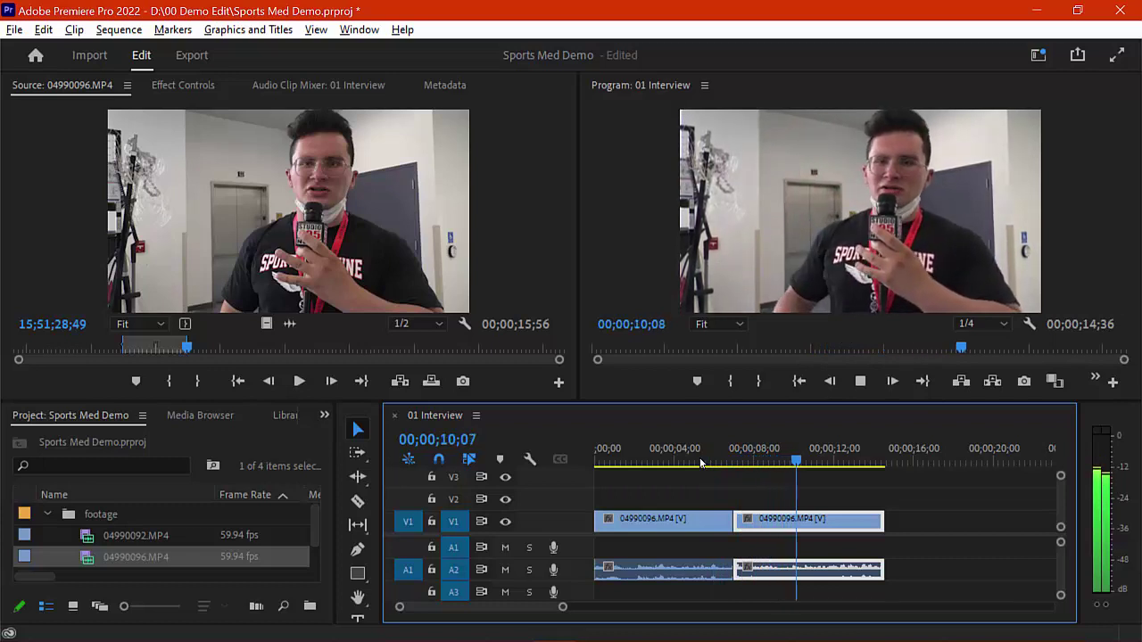
{"action": "key", "text": "space"}
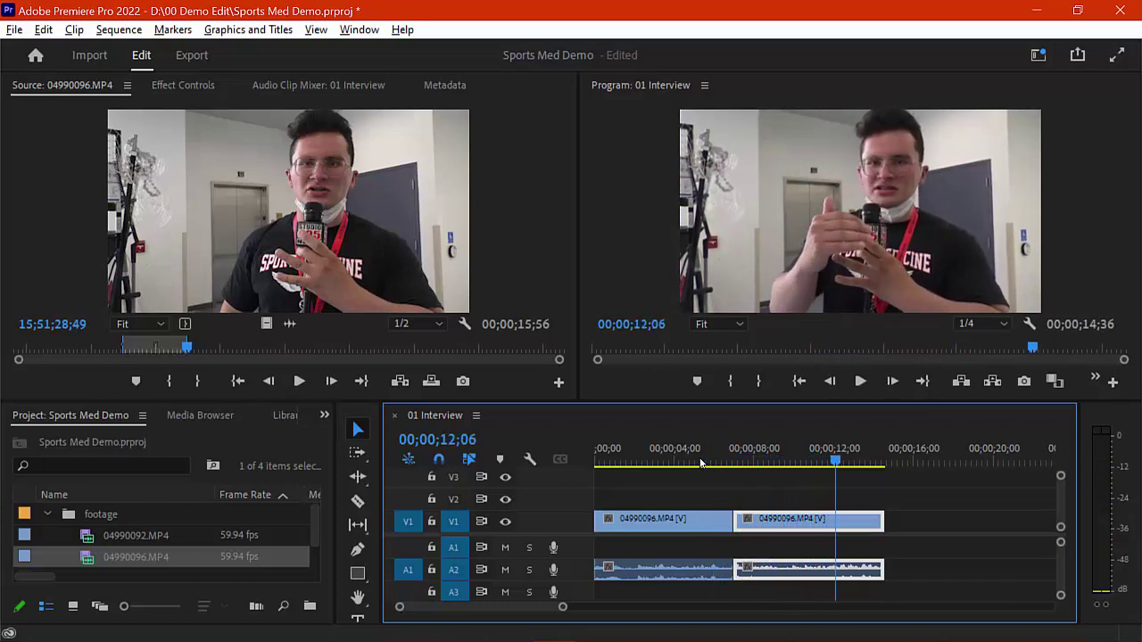
{"action": "left_click_drag", "start_coordinate": [841, 466], "coordinate": [784, 464]}
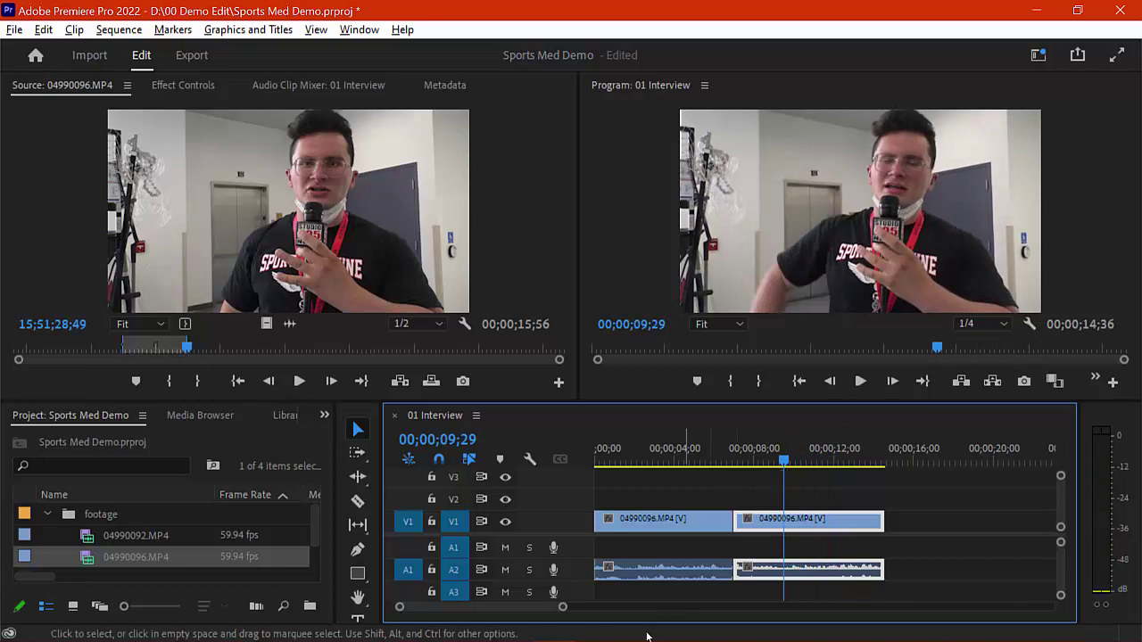
{"action": "left_click_drag", "start_coordinate": [562, 609], "coordinate": [626, 606]}
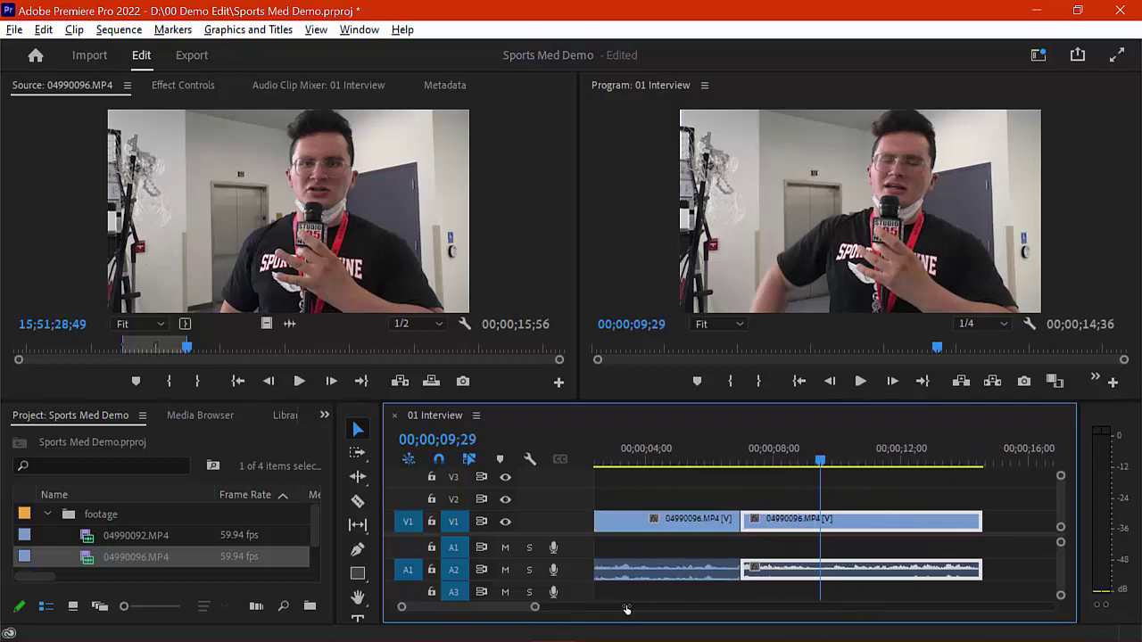
{"action": "mouse_move", "coordinate": [819, 462]}
{"action": "left_mouse_down"}
{"action": "mouse_move", "coordinate": [792, 463]}
{"action": "mouse_move", "coordinate": [826, 463]}
{"action": "mouse_move", "coordinate": [810, 463]}
{"action": "left_mouse_up"}
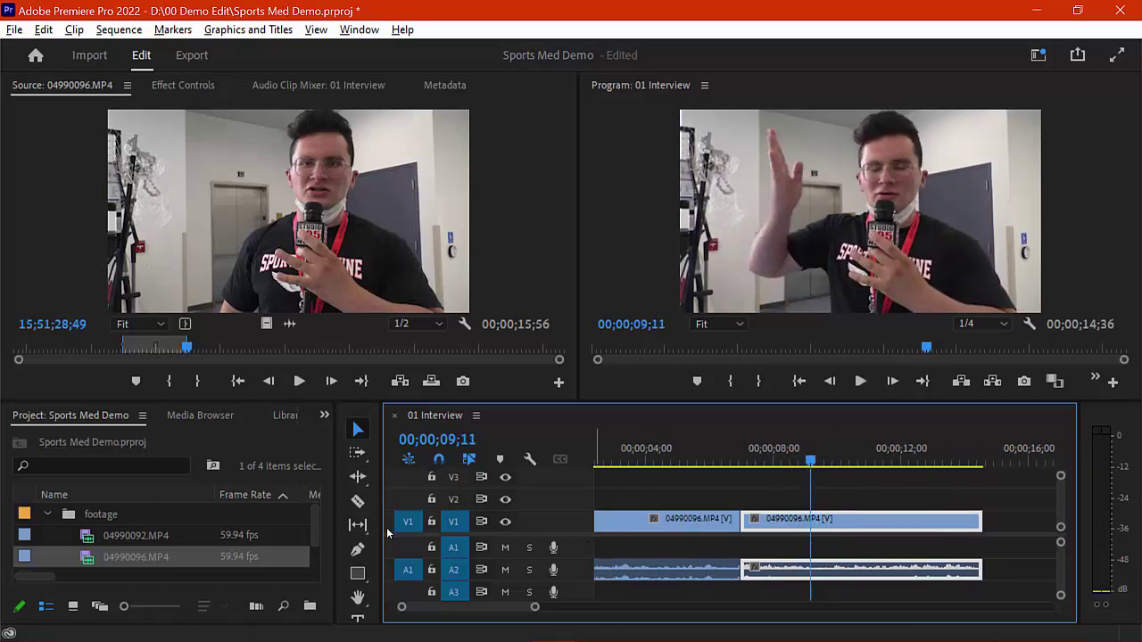
{"action": "left_click", "coordinate": [358, 500]}
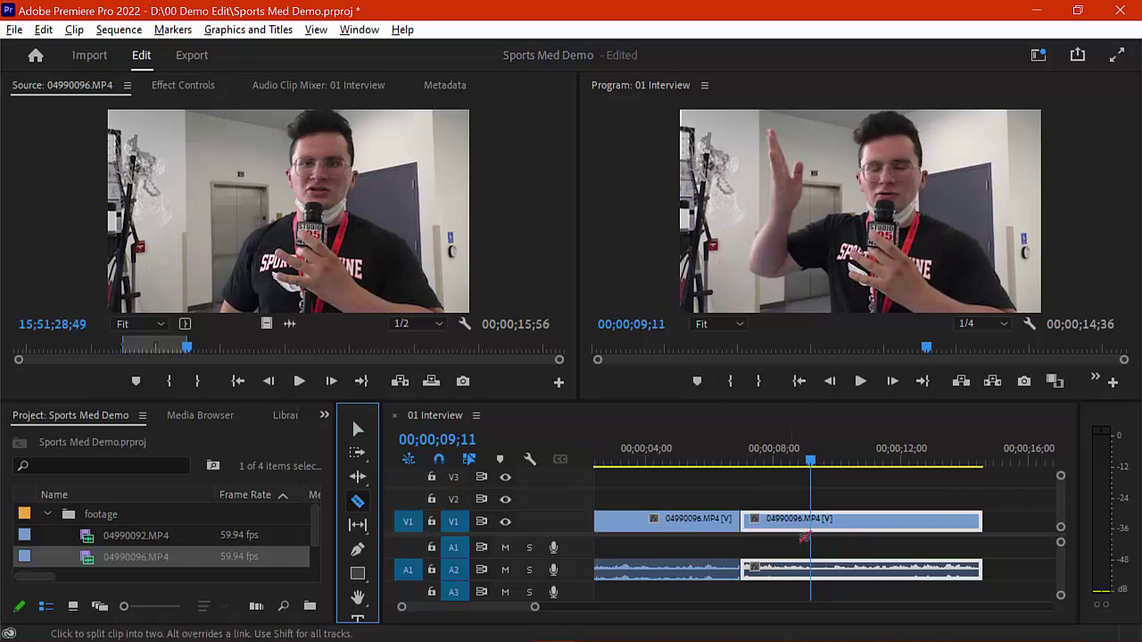
{"action": "left_click", "coordinate": [812, 526]}
- Play on from the new cut and split the last interview segment at 00;00;09;43
{"action": "key", "text": "space"}
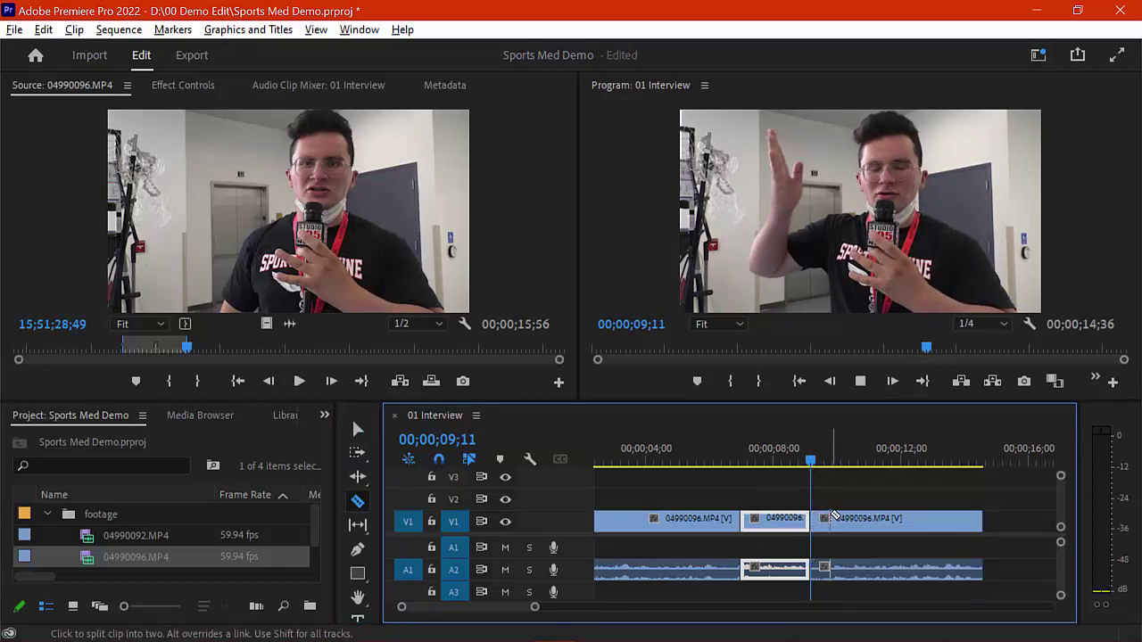
{"action": "key", "text": "space"}
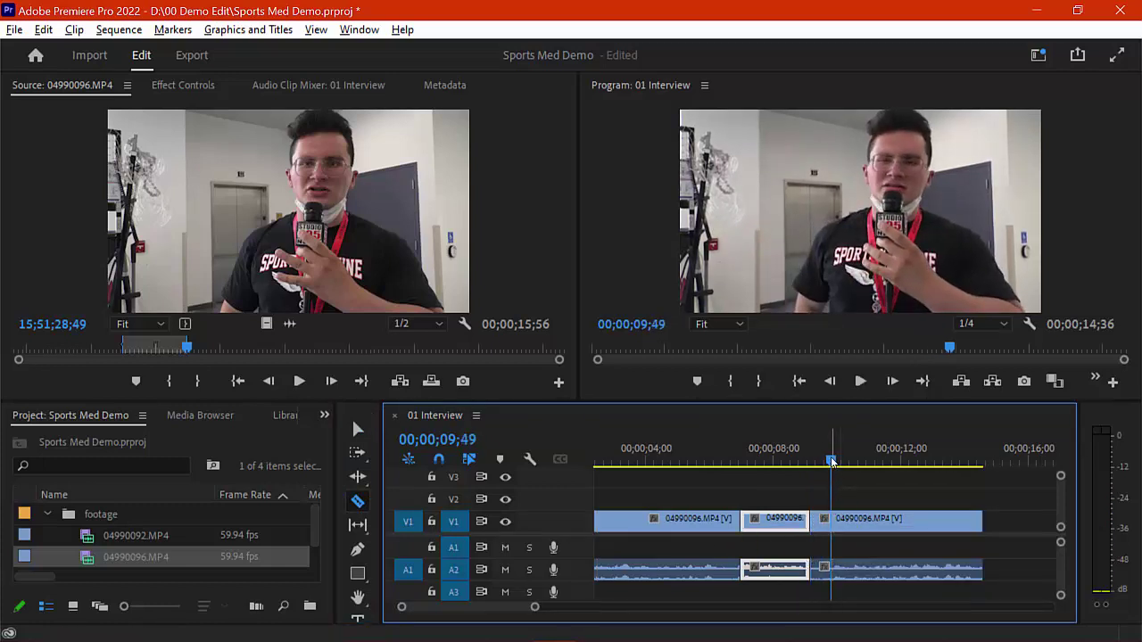
{"action": "left_click", "coordinate": [829, 461]}
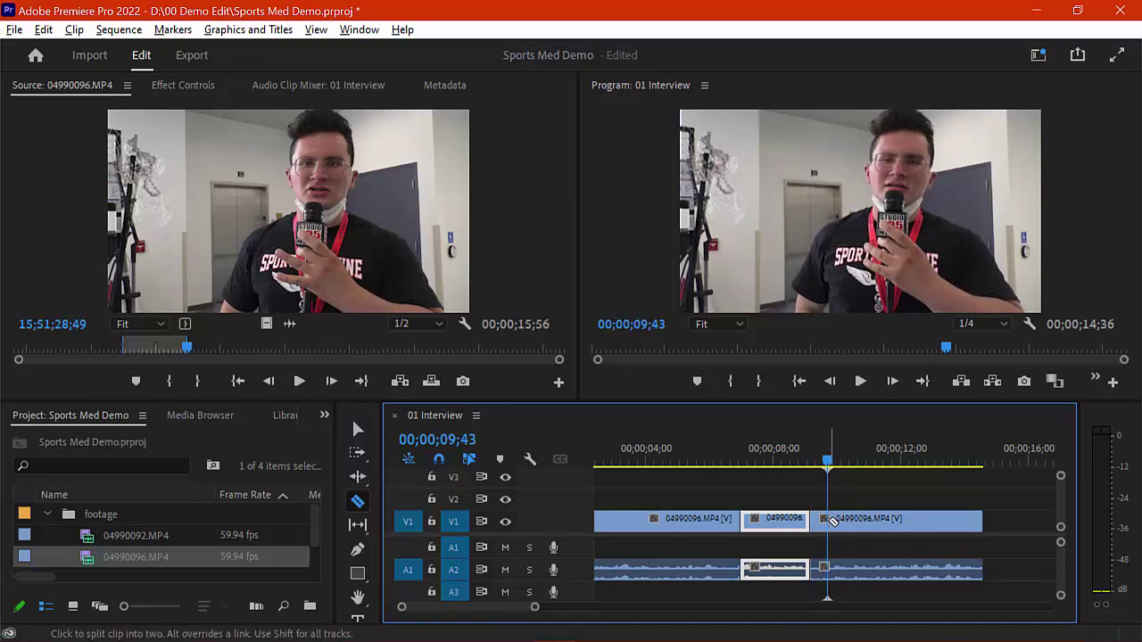
{"action": "left_click", "coordinate": [829, 522]}
{"action": "key", "text": "v"}
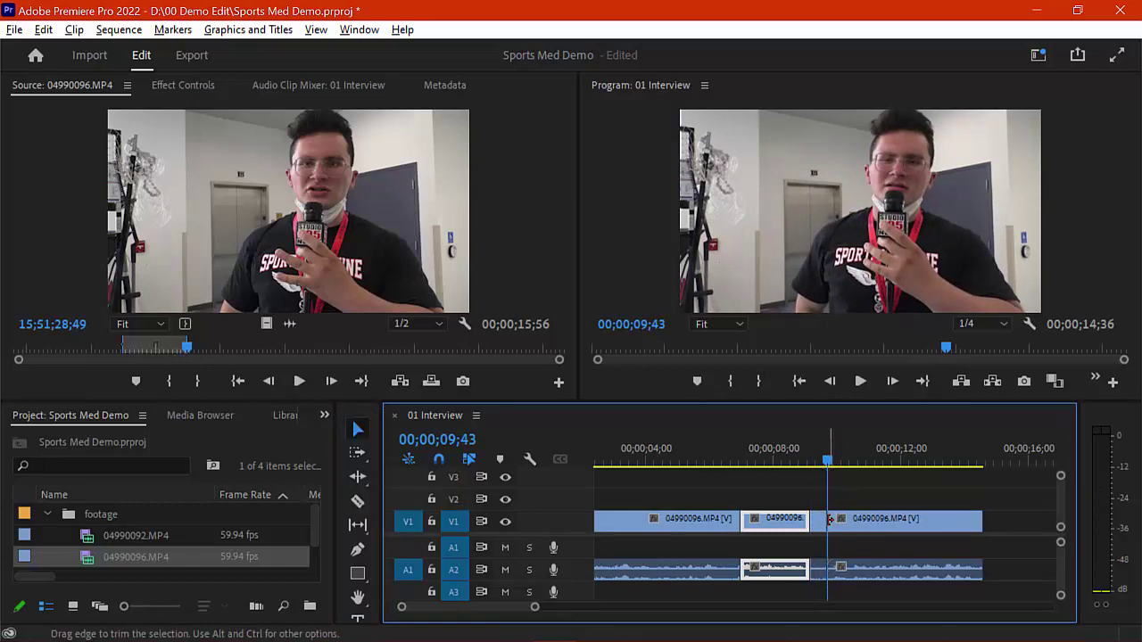
- Delete the short piece between the last two cuts and move the final segment back to close the gap
{"action": "left_click", "coordinate": [821, 526]}
{"action": "key", "text": "Delete"}
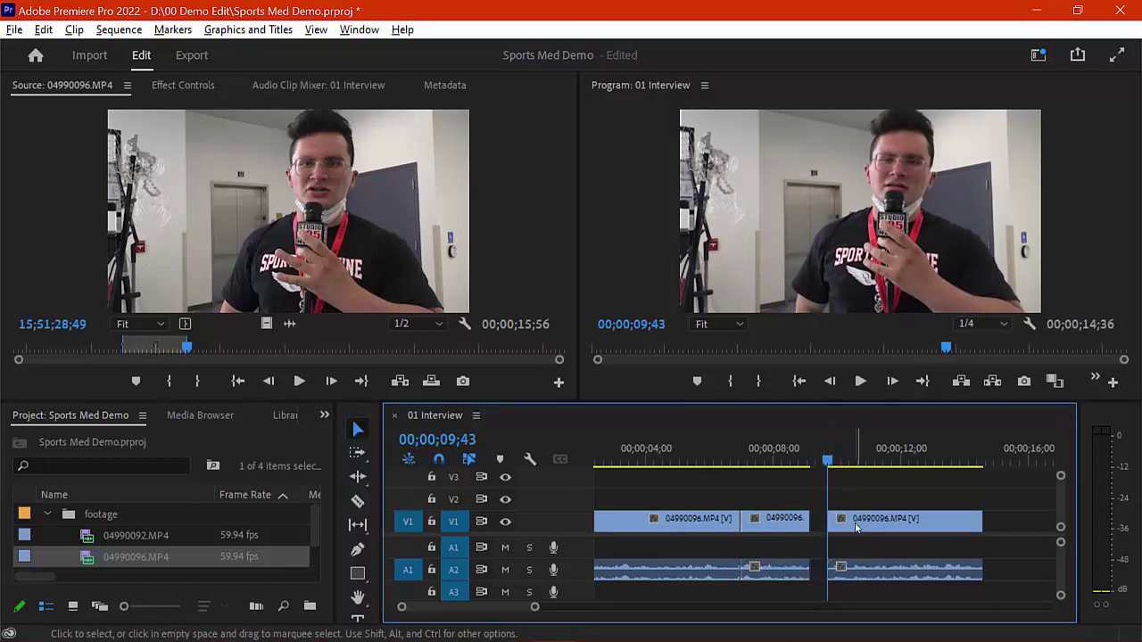
{"action": "left_click_drag", "start_coordinate": [860, 528], "coordinate": [844, 527]}
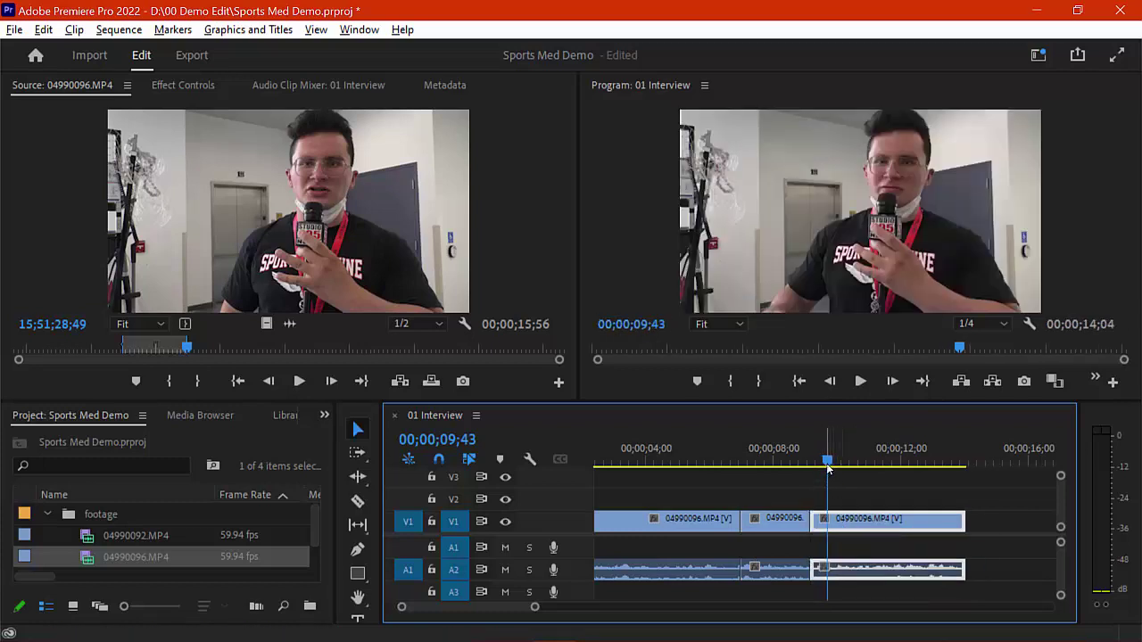
- Return the playhead to the last cut, open 04990092.MP4 as source, and mark its out point at 15;50;07;07 and in point at 15;50;04;56
{"action": "left_click_drag", "start_coordinate": [829, 461], "coordinate": [809, 463]}
{"action": "double_click", "coordinate": [92, 540]}
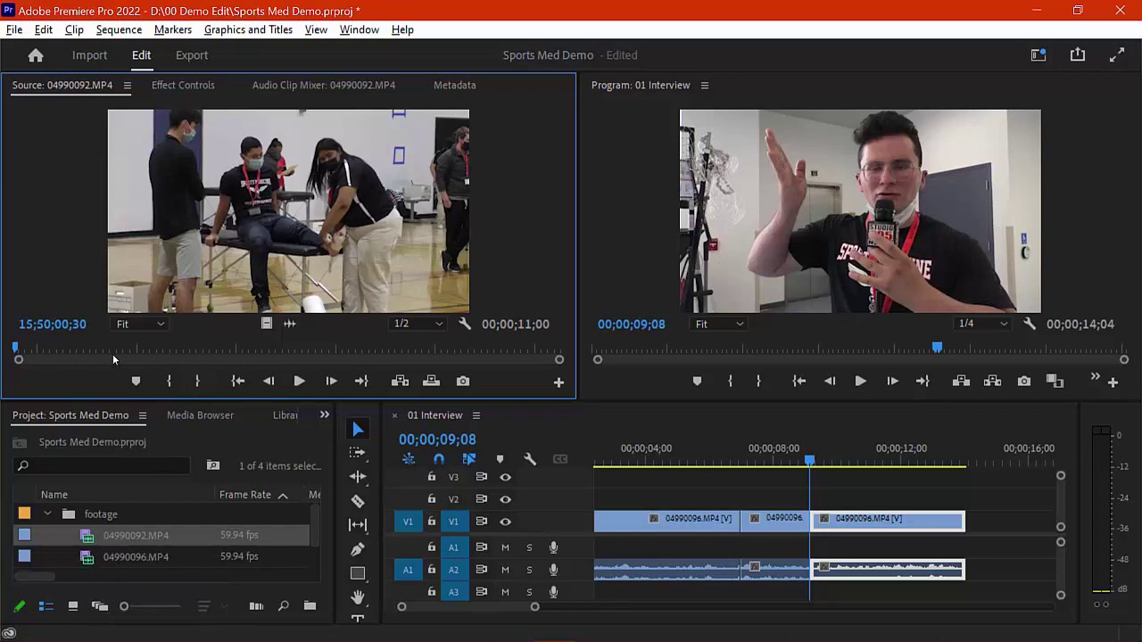
{"action": "left_click_drag", "start_coordinate": [55, 350], "coordinate": [340, 354]}
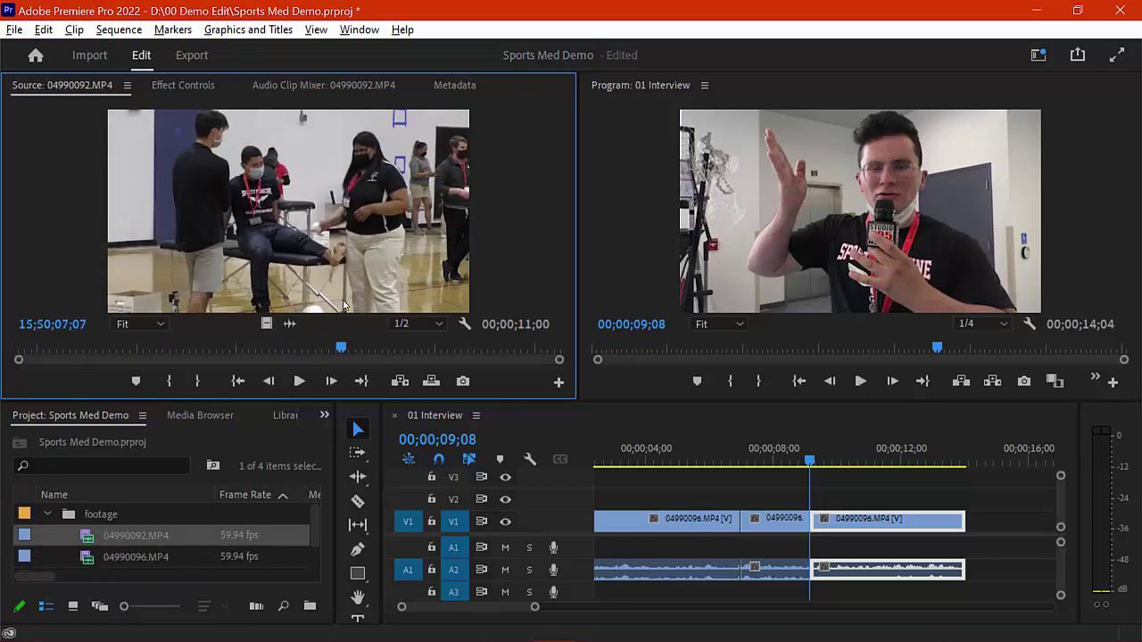
{"action": "left_click", "coordinate": [197, 381]}
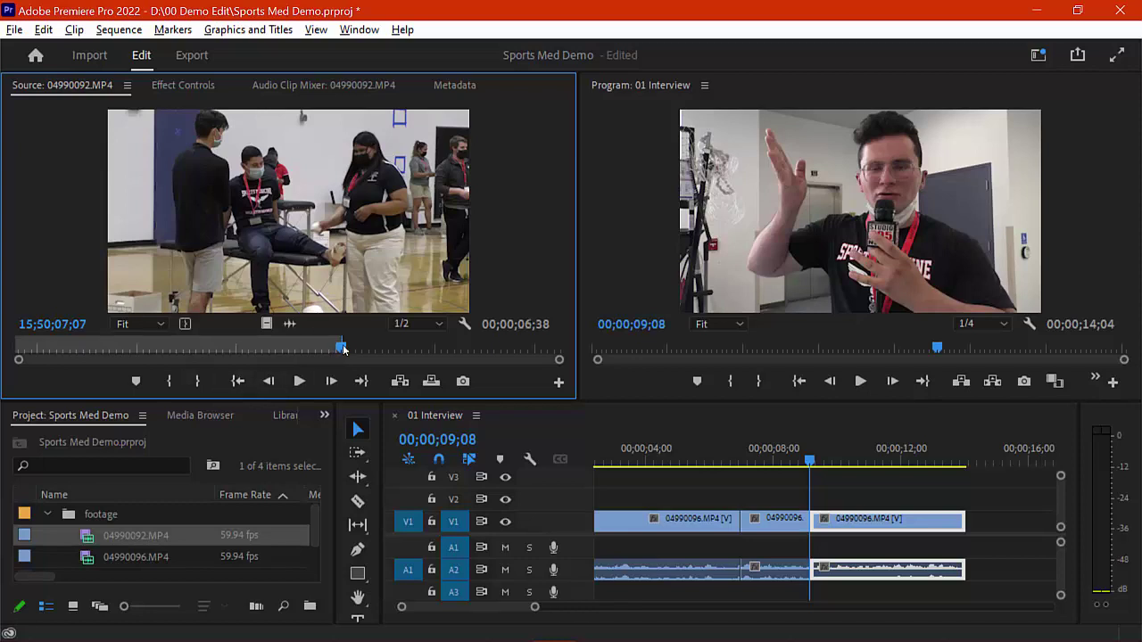
{"action": "left_click_drag", "start_coordinate": [342, 350], "coordinate": [232, 349]}
{"action": "left_click", "coordinate": [168, 381]}
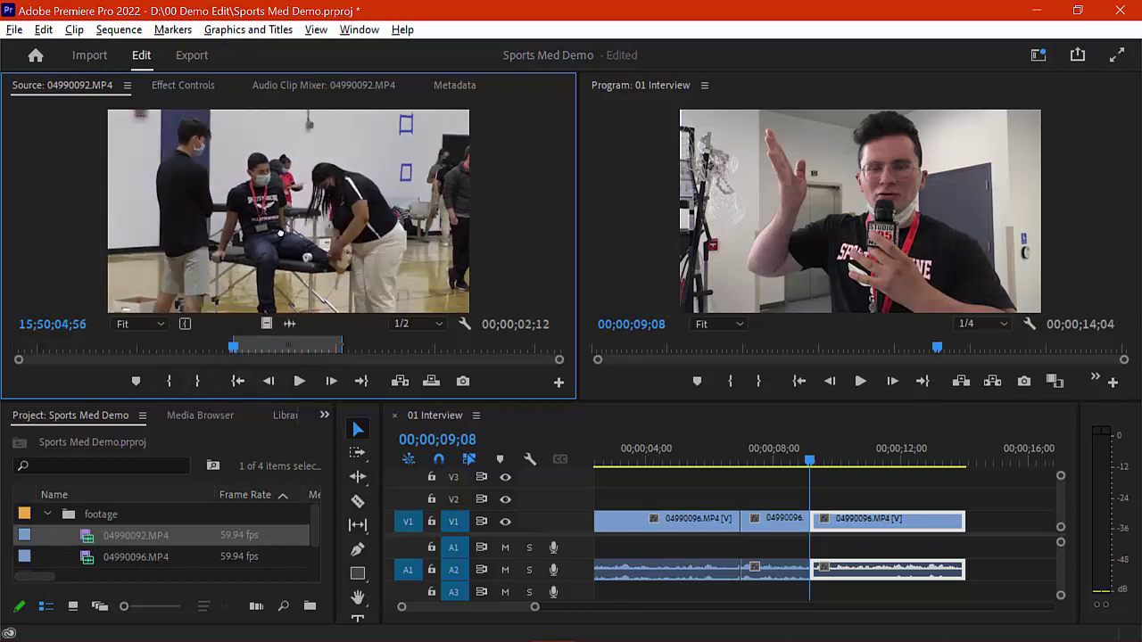
- Place the marked portion of 04990092.MP4 on V2 with its audio on A3, spanning the last two interview cuts
{"action": "left_click_drag", "start_coordinate": [743, 447], "coordinate": [777, 502]}
{"action": "left_click_drag", "start_coordinate": [779, 502], "coordinate": [703, 497]}
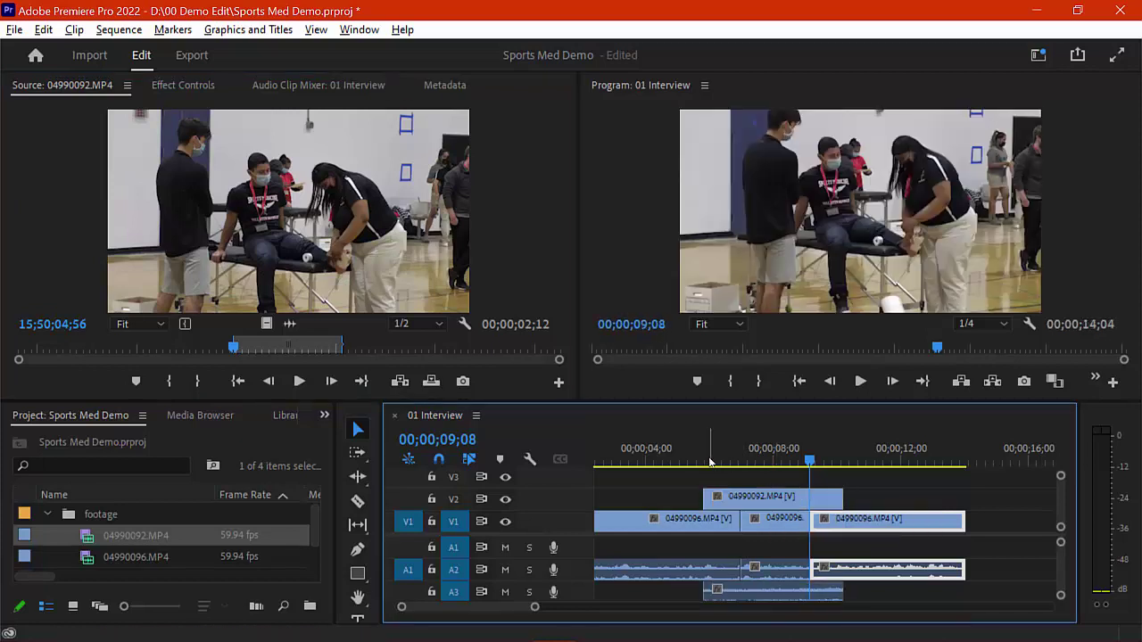
- Play back the sequence from just before the overlaid clip through the last cut, and enlarge the timeline area to show more track height
{"action": "left_click", "coordinate": [693, 458]}
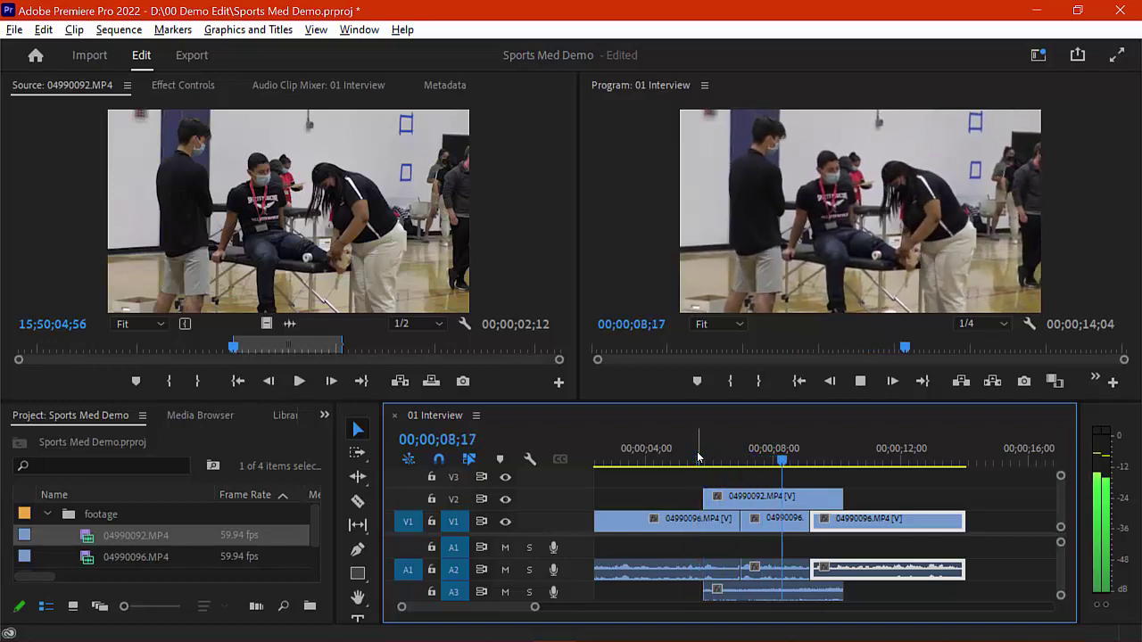
{"action": "key", "text": "space"}
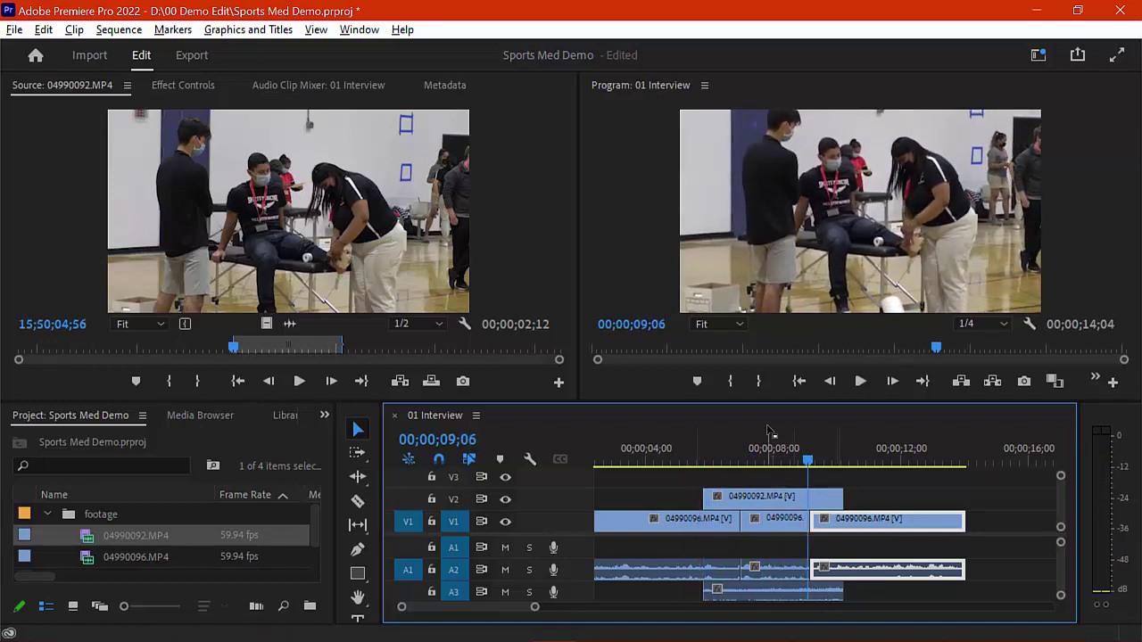
{"action": "left_click_drag", "start_coordinate": [767, 401], "coordinate": [767, 368]}
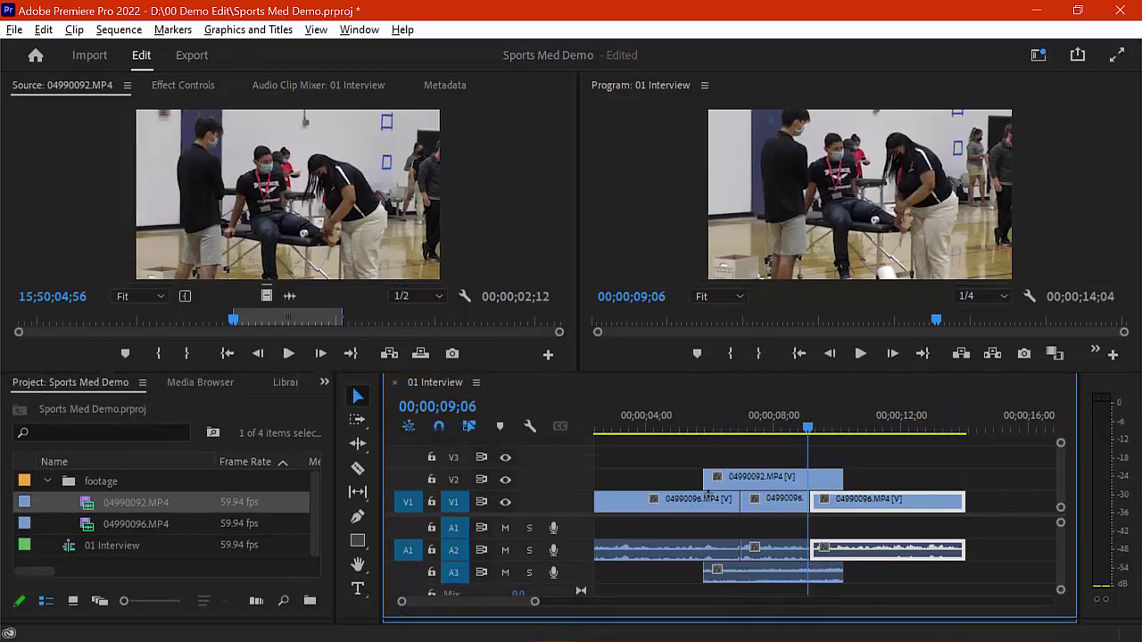